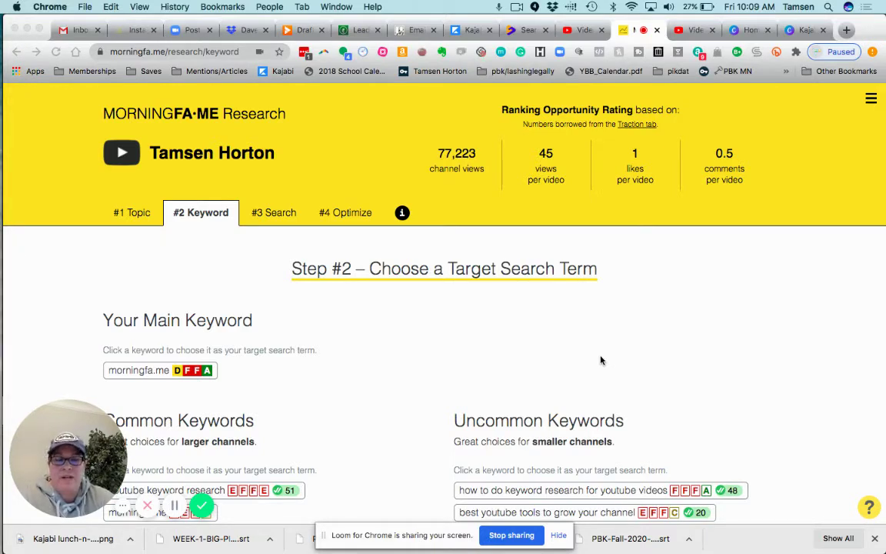
Return to the #1 Topic step and take the first morningfa.me result into Step #2 keywords.
scroll(602, 360, down, 1)
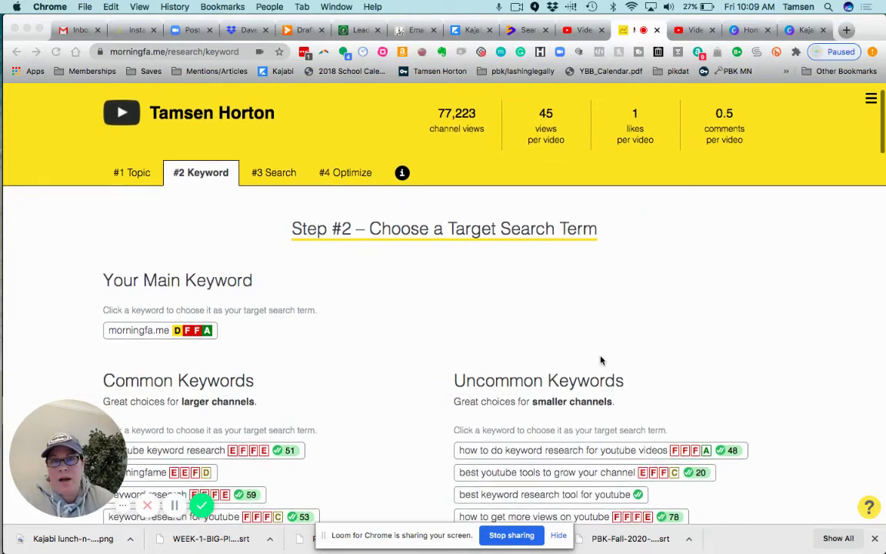
scroll(602, 360, down, 1)
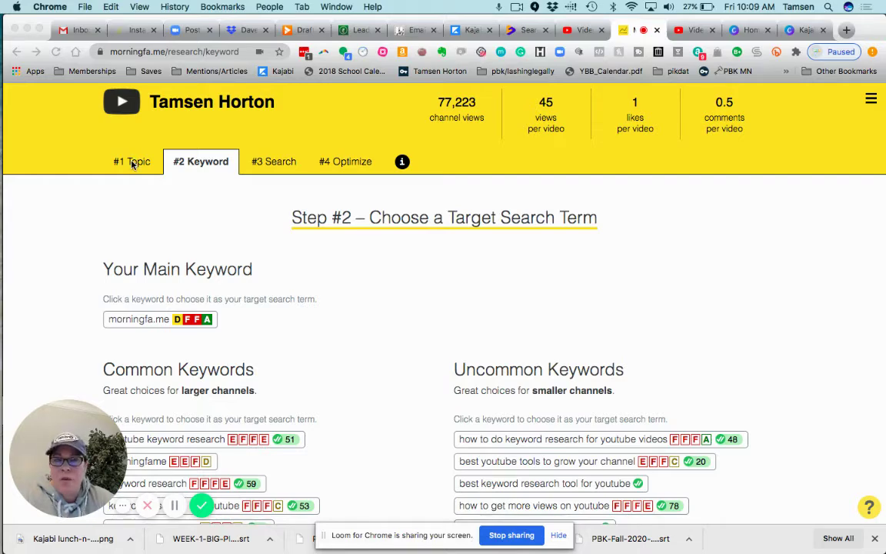
scroll(143, 170, down, 2)
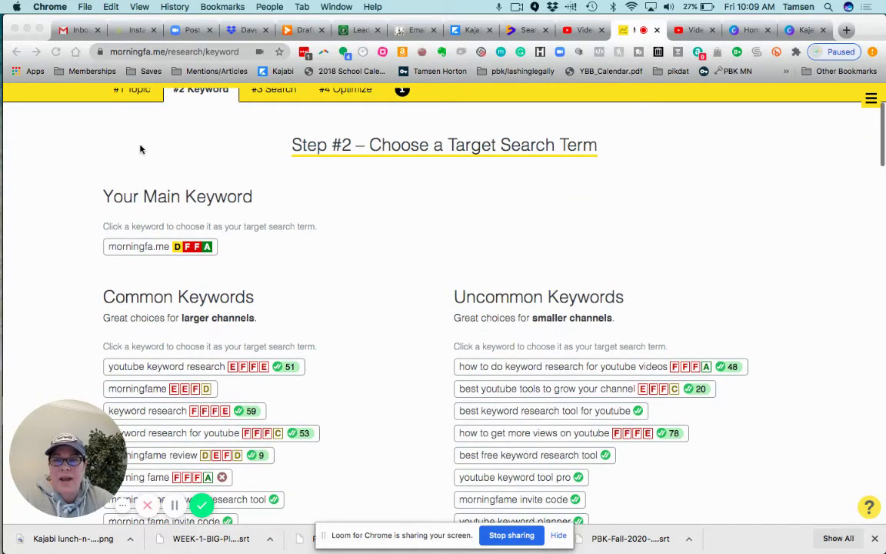
scroll(140, 146, up, 1)
click(129, 130)
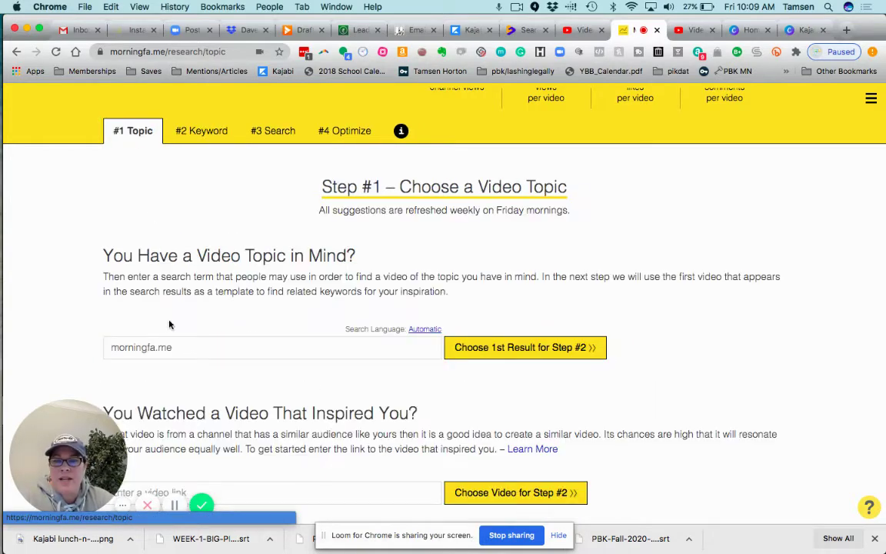
scroll(389, 346, down, 2)
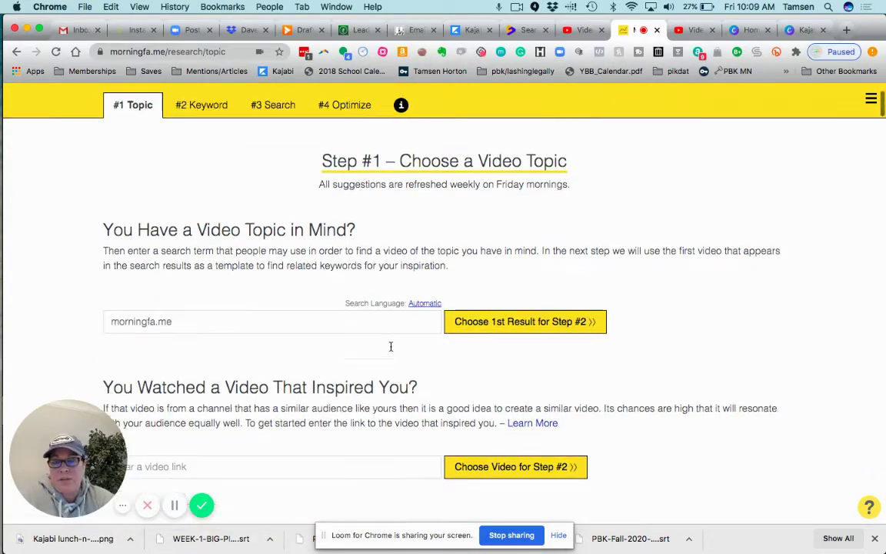
click(486, 285)
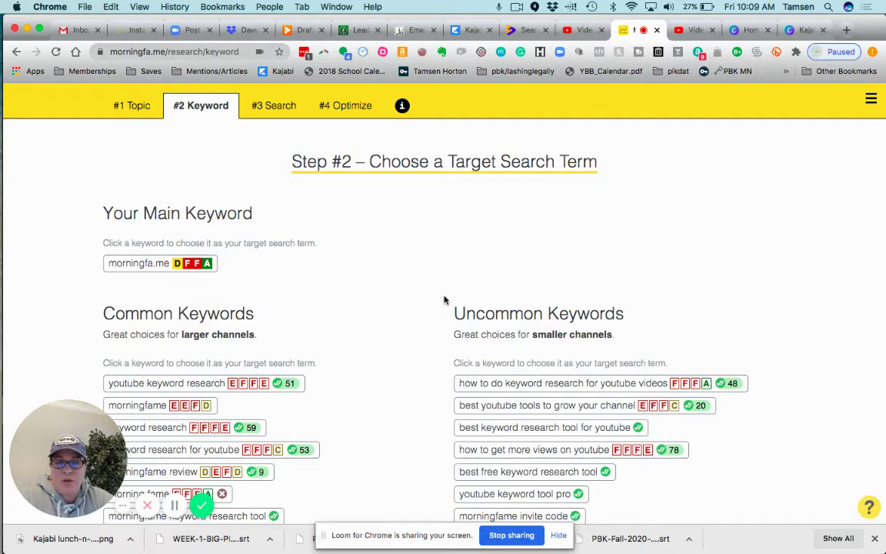
scroll(444, 300, down, 4)
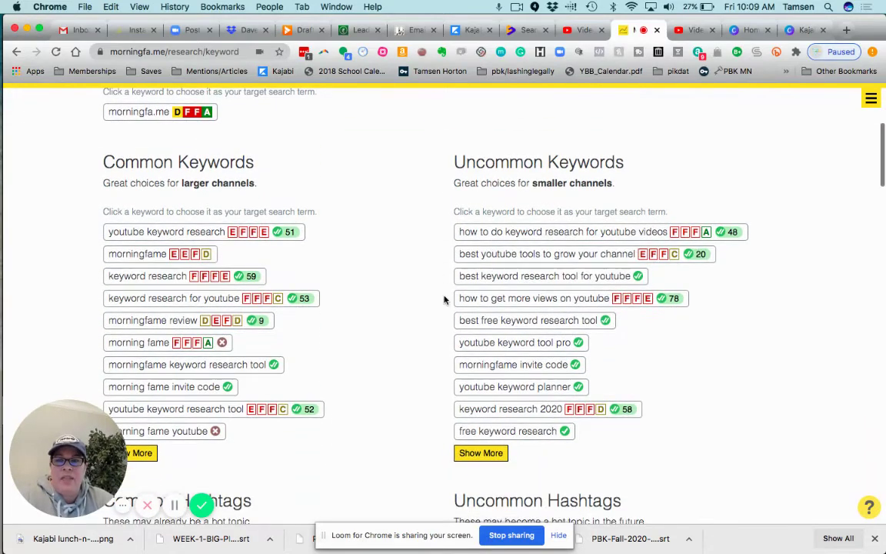
scroll(444, 300, down, 2)
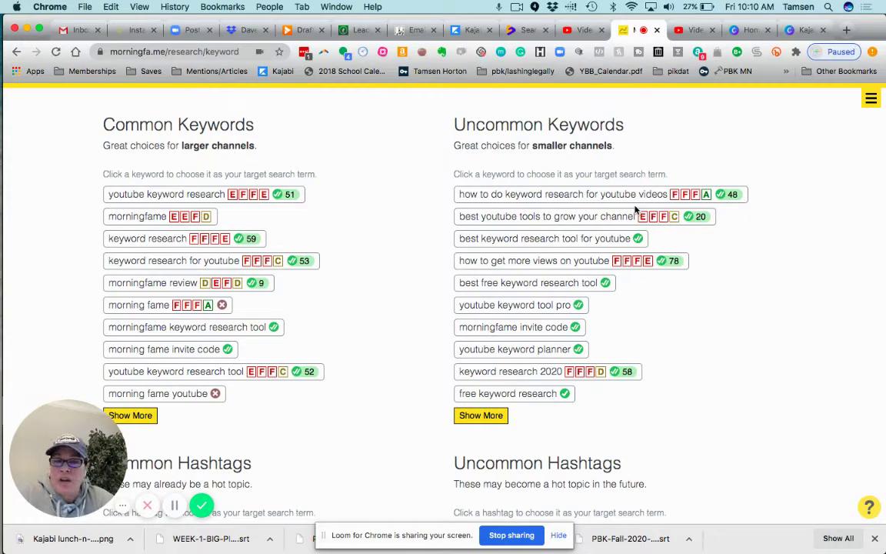
scroll(531, 240, down, 2)
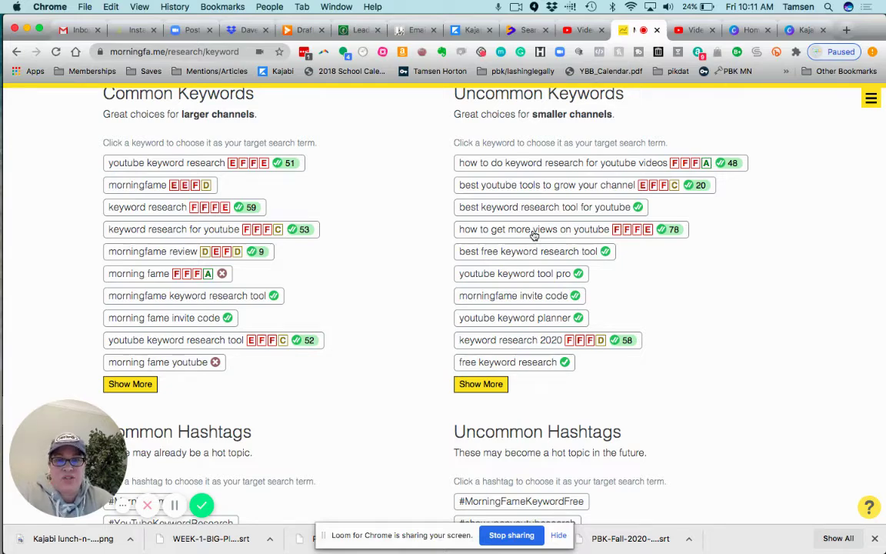
Pick the keyword 'how to get more views on youtube' and carry it to Step #3.
click(522, 233)
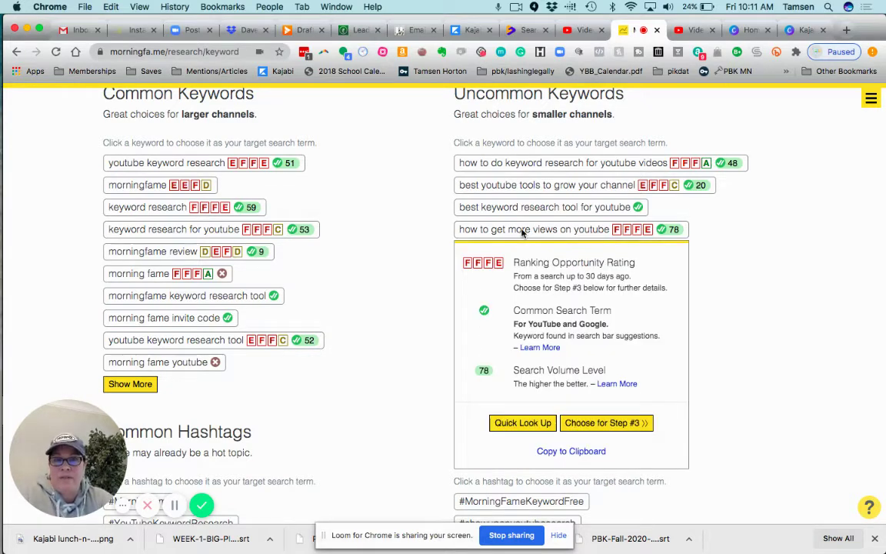
scroll(522, 233, down, 2)
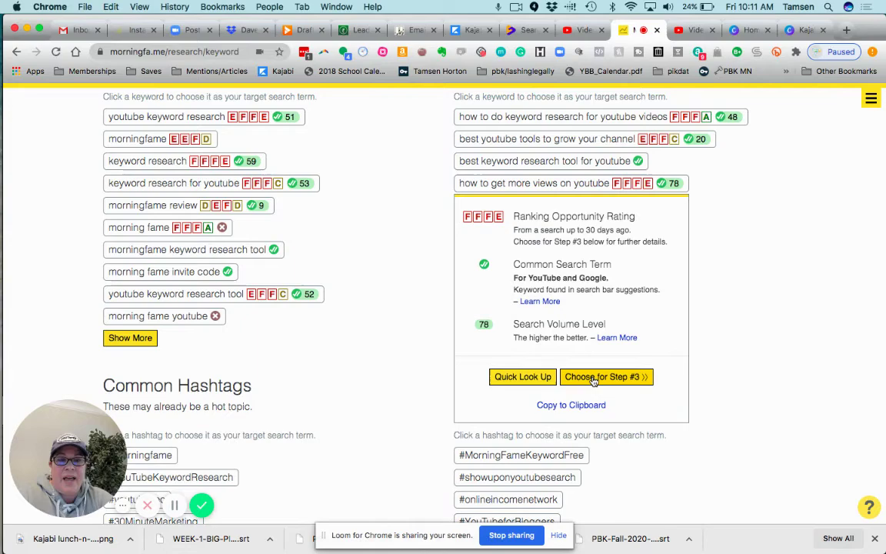
click(586, 377)
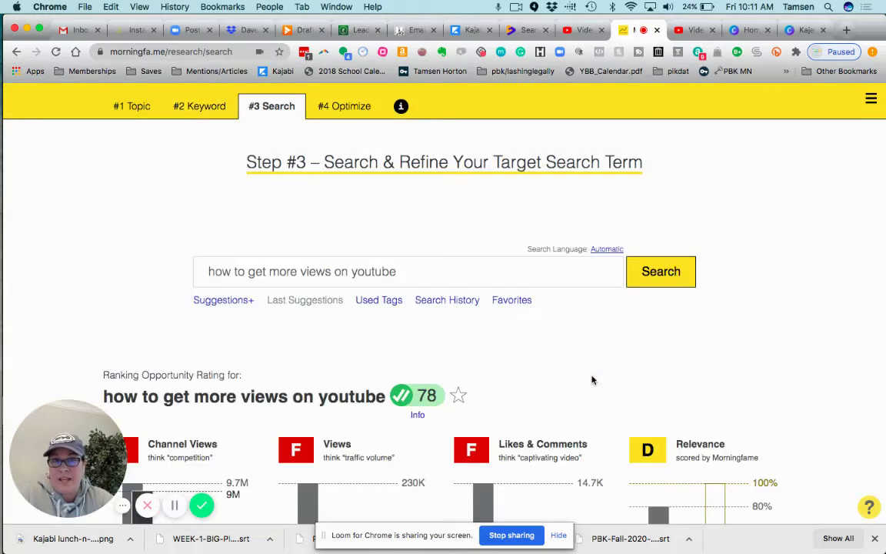
Review the keyword's ranking opportunity grades and choose it for Step #4.
scroll(575, 356, down, 4)
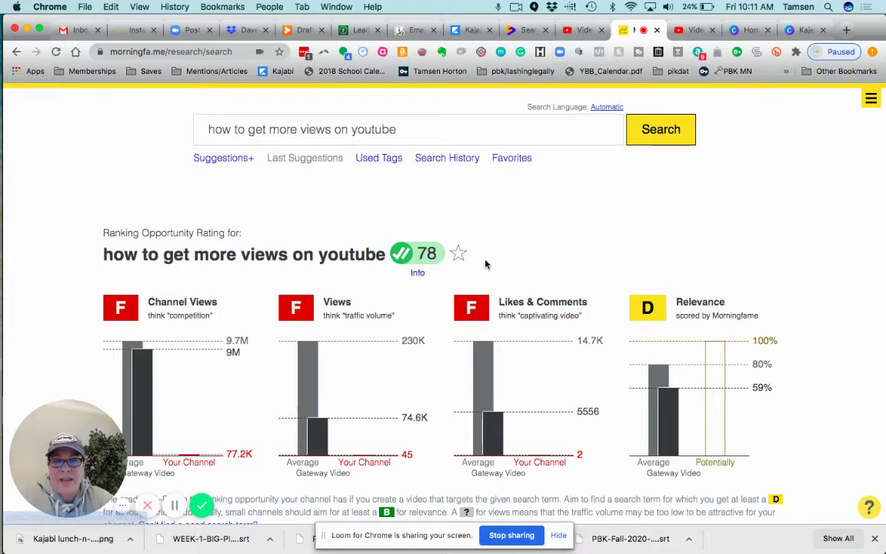
scroll(486, 264, down, 2)
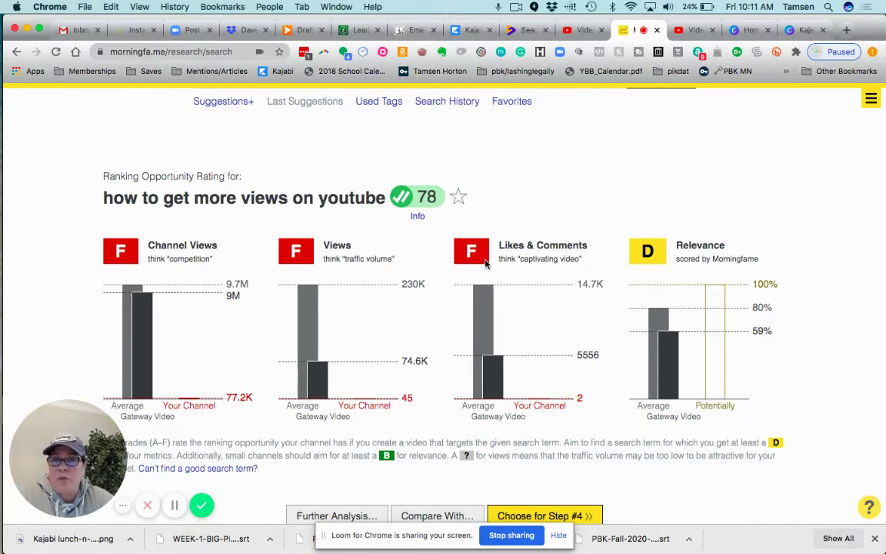
scroll(486, 263, down, 6)
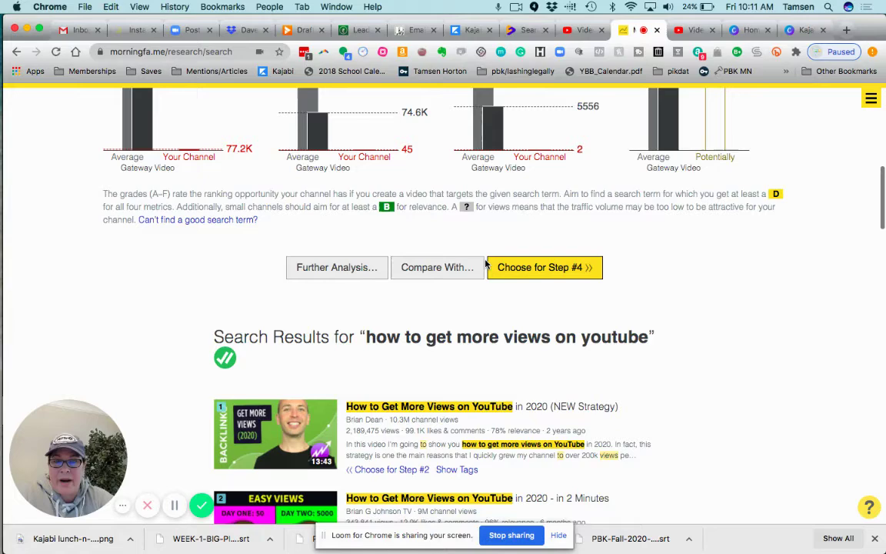
scroll(486, 264, down, 2)
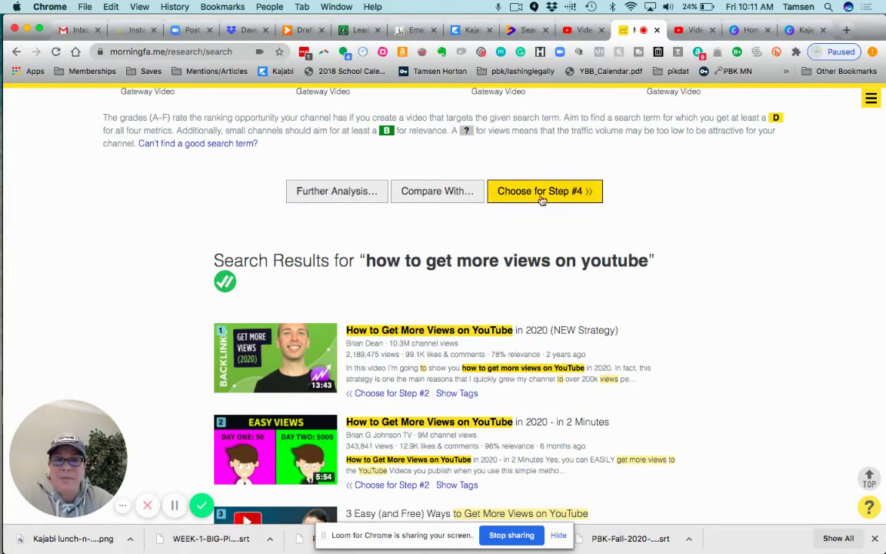
click(540, 196)
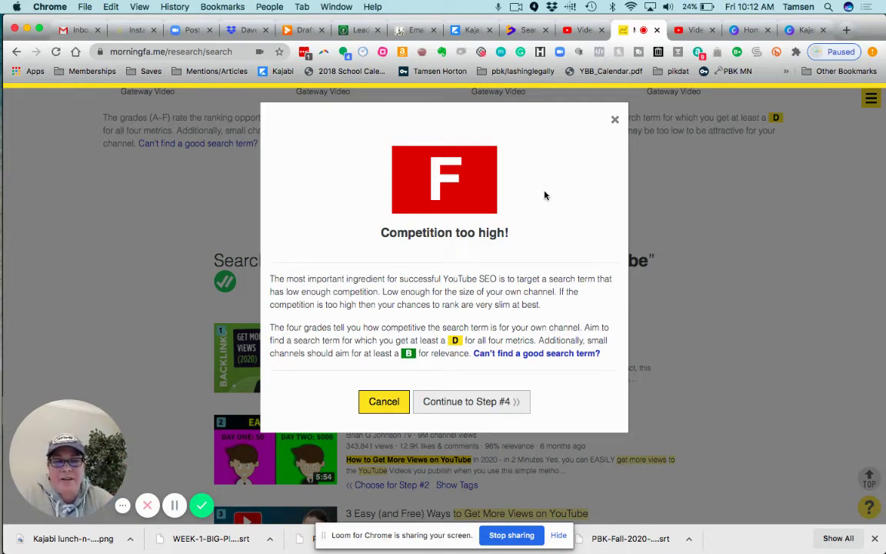
Continue past the competition warning and end the title with 'to Sell Your Kajabi Courses & Memberships'.
click(461, 402)
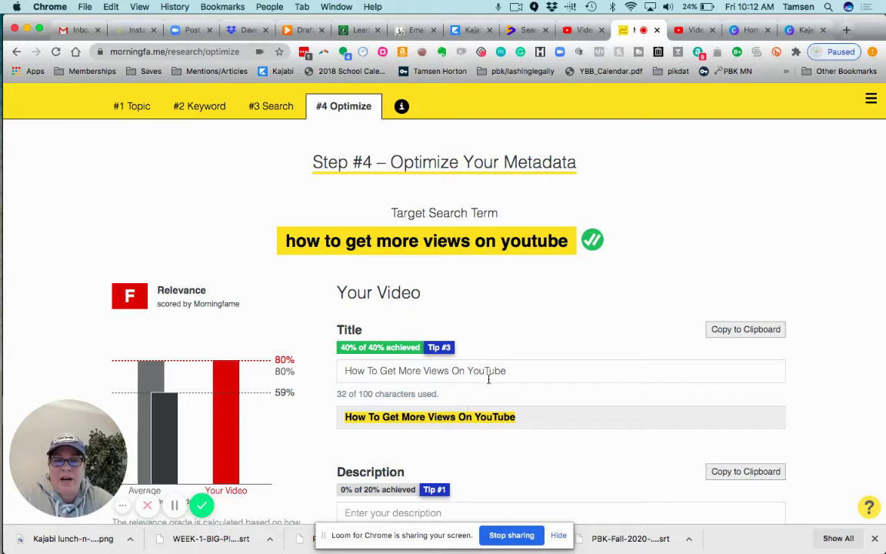
scroll(461, 361, down, 2)
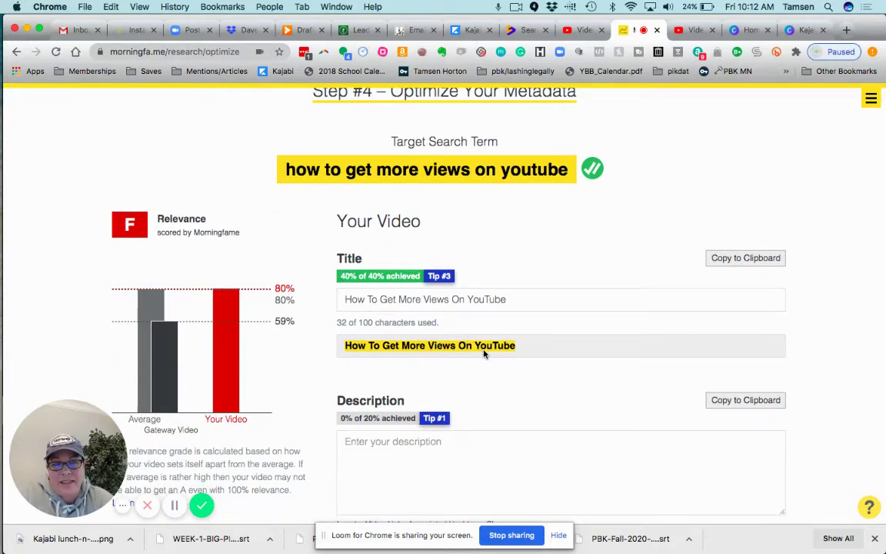
click(515, 300)
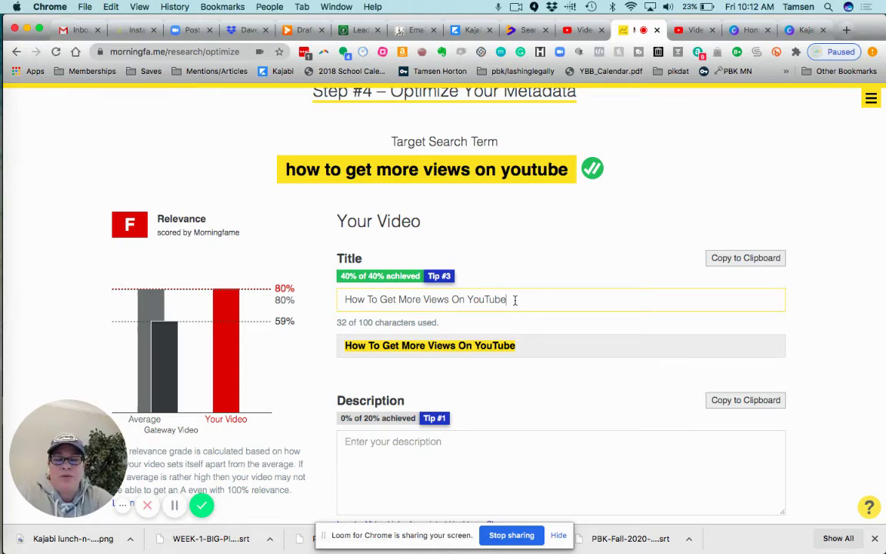
text(for)
key(BackSpace)
key(BackSpace)
key(BackSpace)
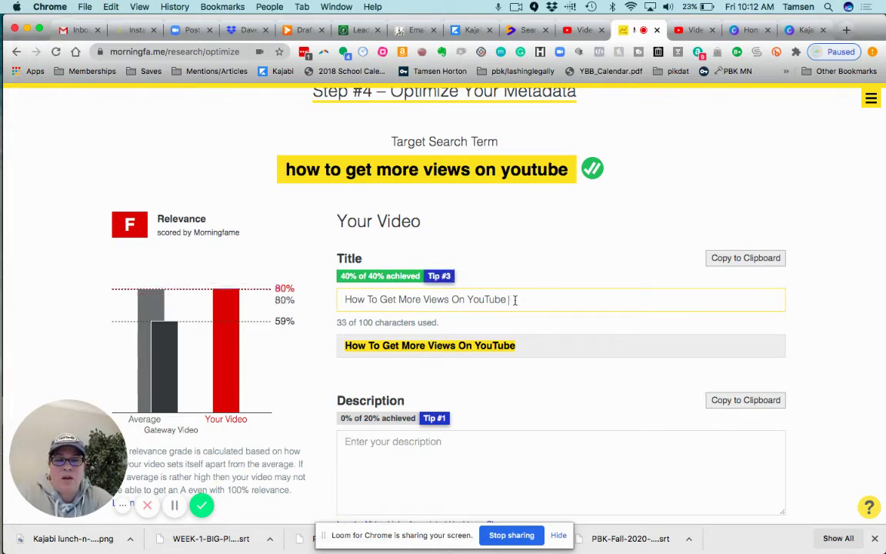
text(Fo)
key(BackSpace)
key(BackSpace)
text(to Sell)
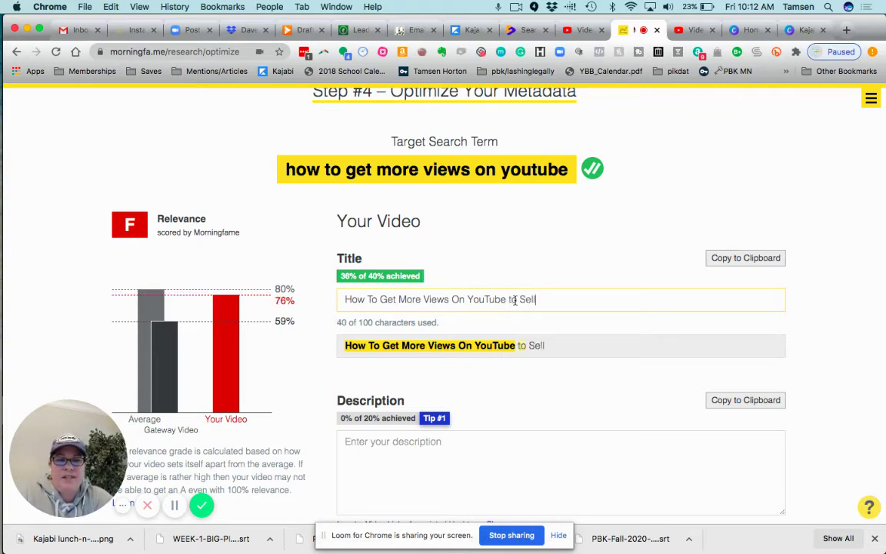
text( Your Kajab)
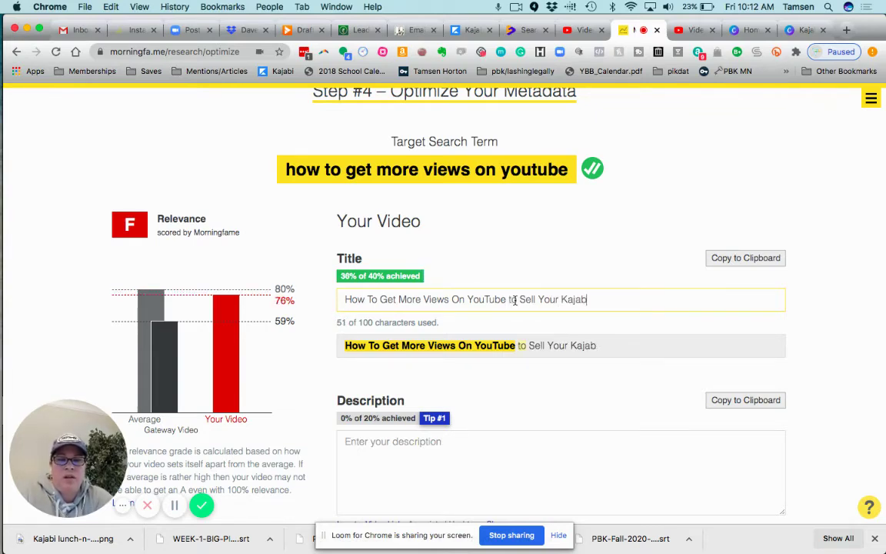
text(i Courses & Membe)
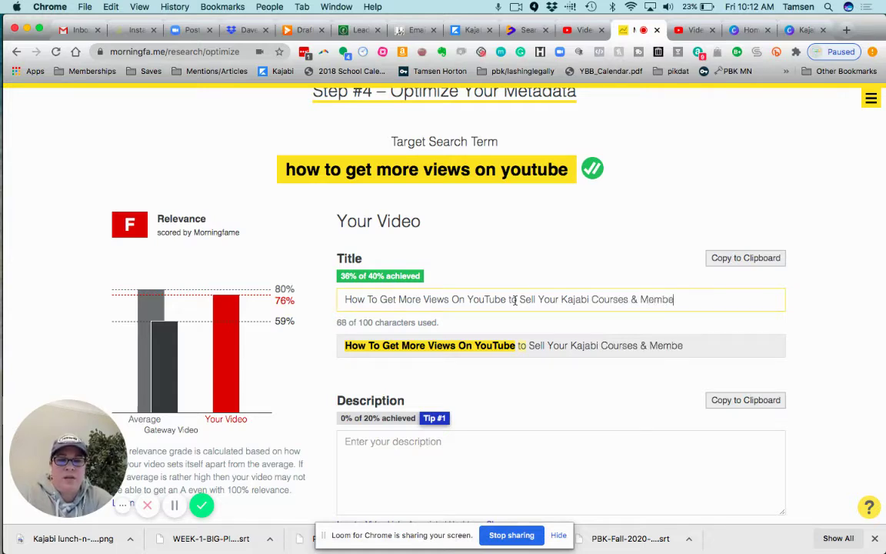
text(rships)
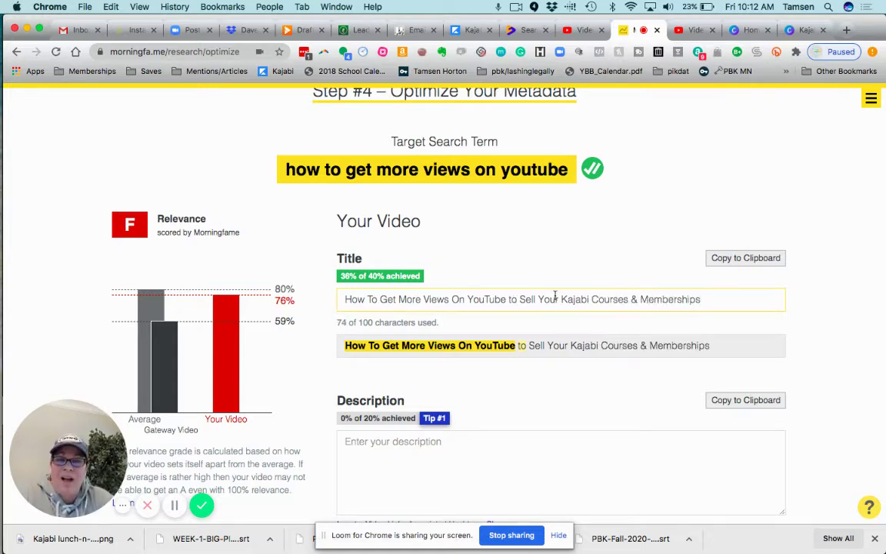
scroll(555, 295, down, 1)
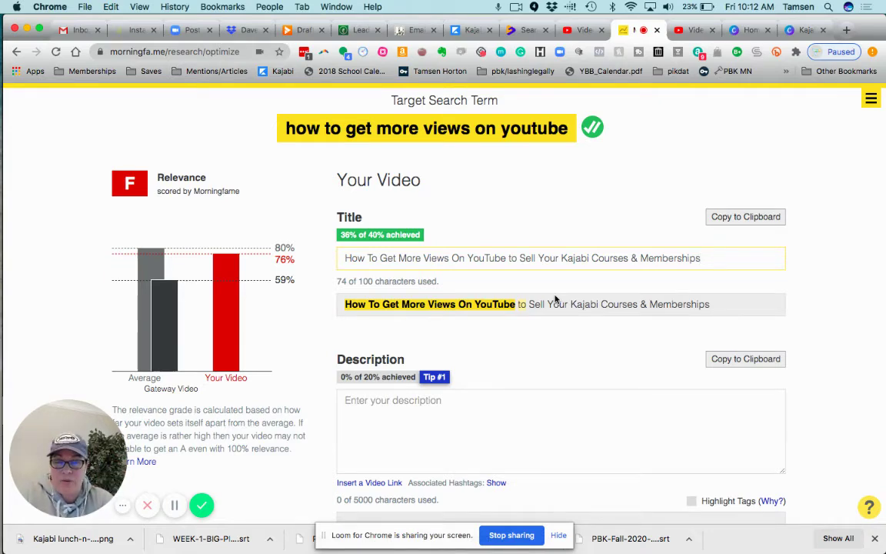
scroll(556, 299, down, 2)
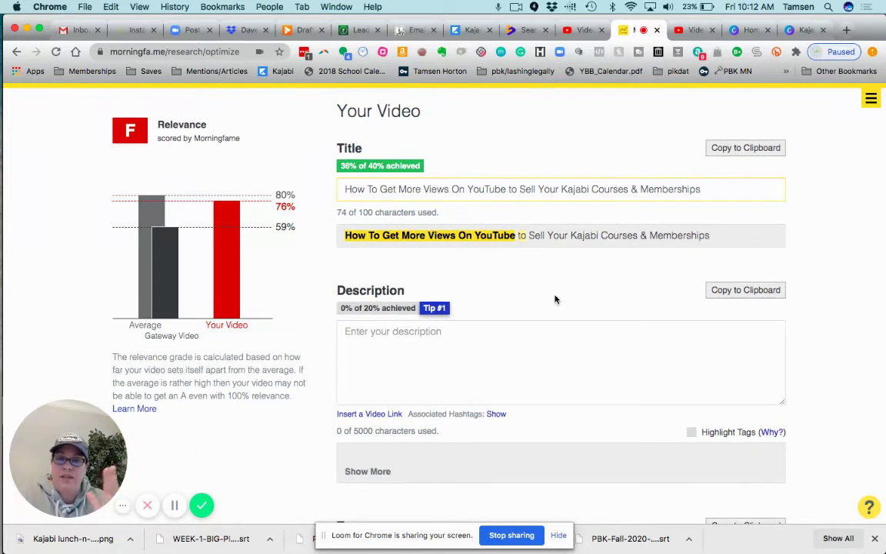
Type a description starting 'How to get more views on YouTube to help you sell your Kajabi courses and memberships'.
click(382, 333)
text(How t)
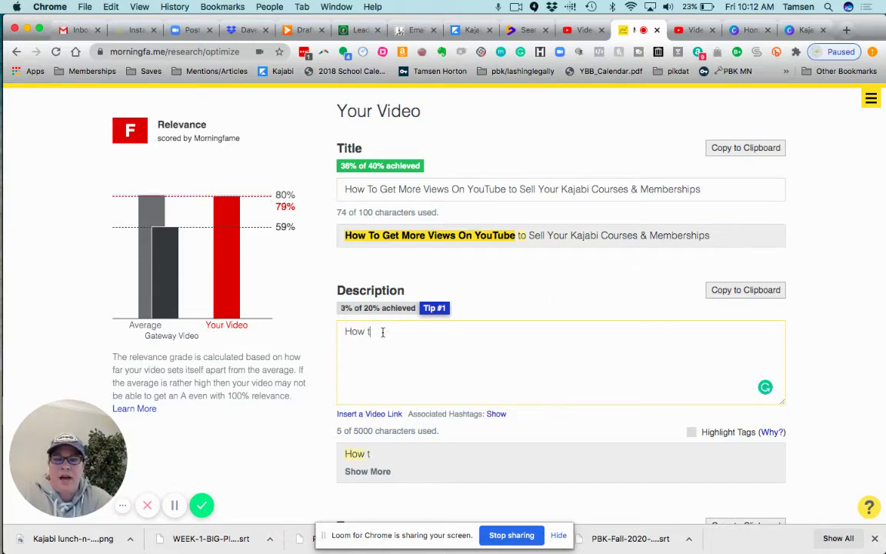
text(o get more views )
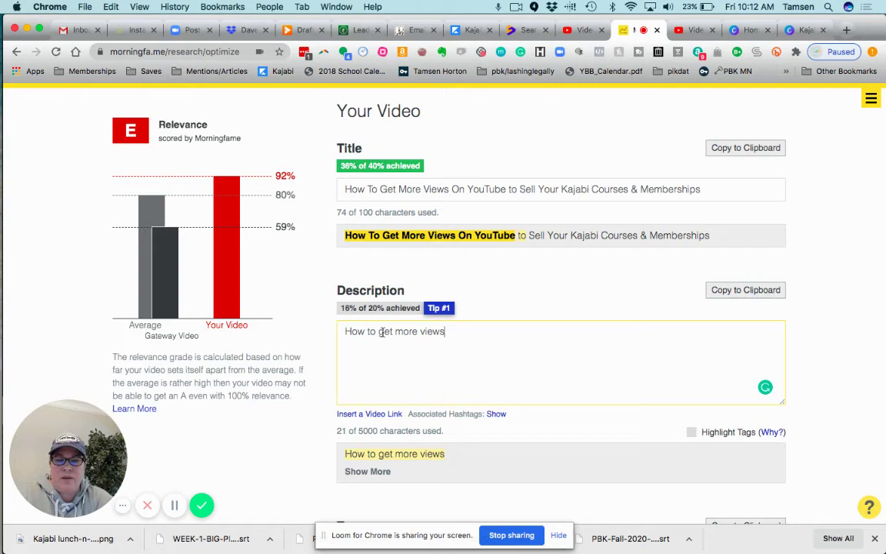
text(on YouTube)
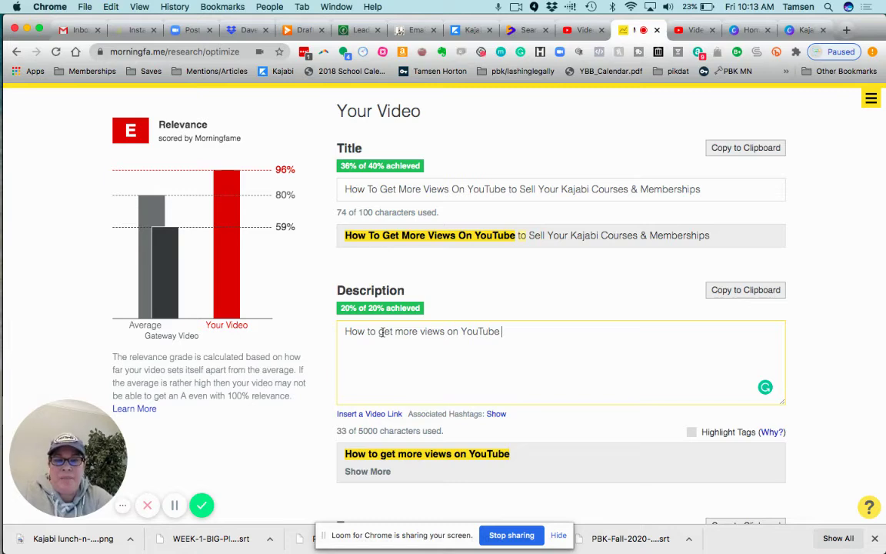
text( to help you sell )
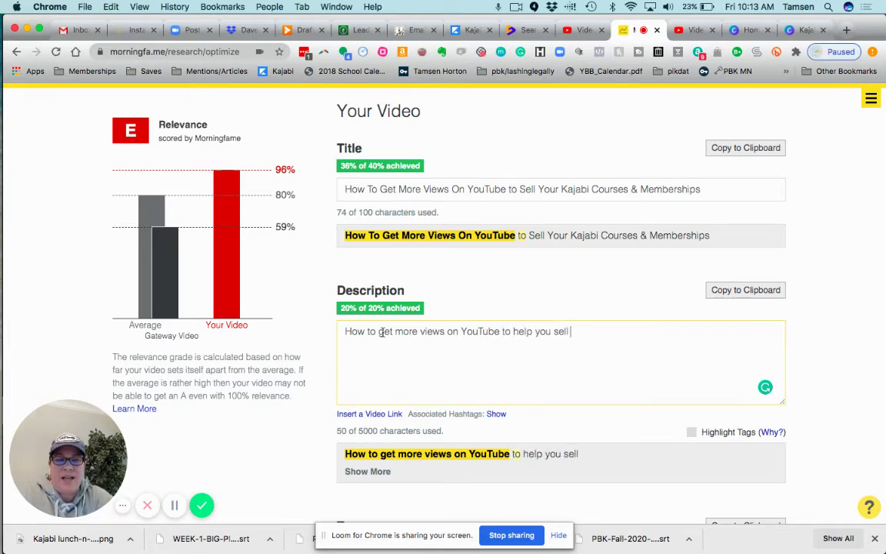
text(your Kajab)
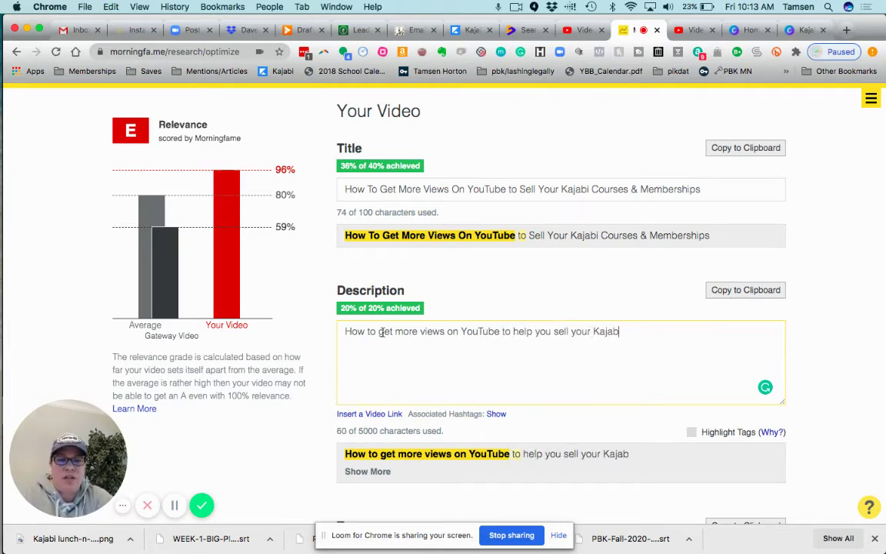
text(i courses and membe)
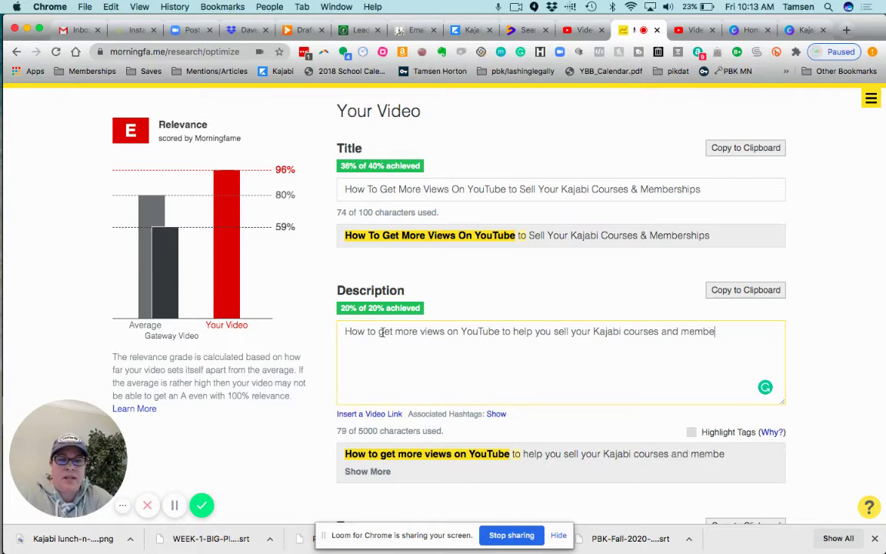
text(rships that you)
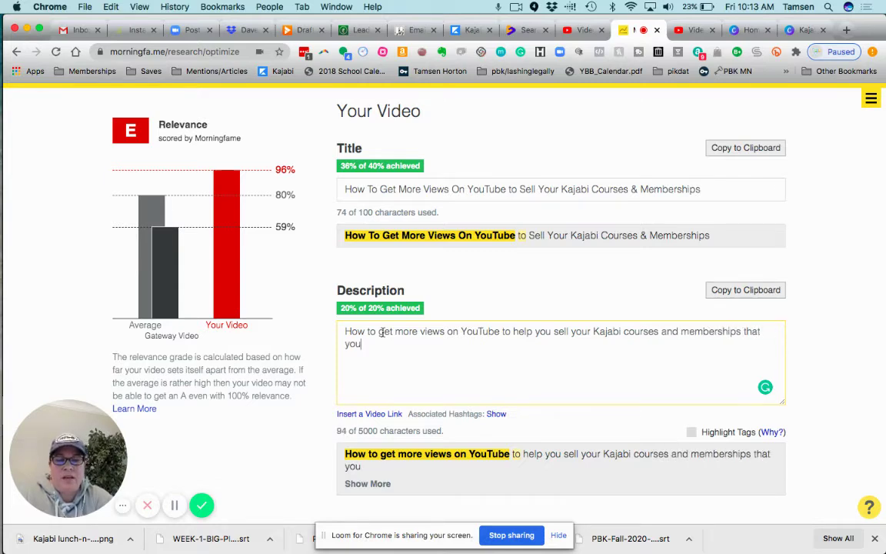
text( have created. )
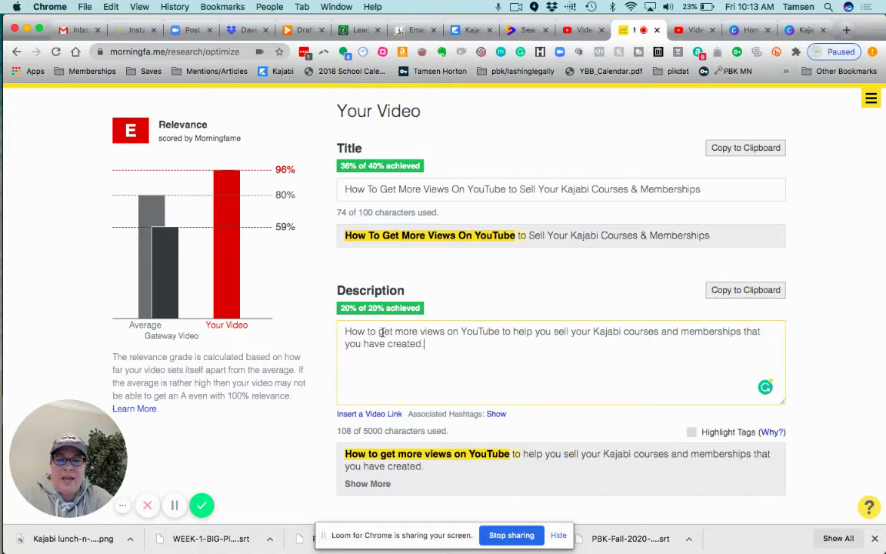
text(See how I use)
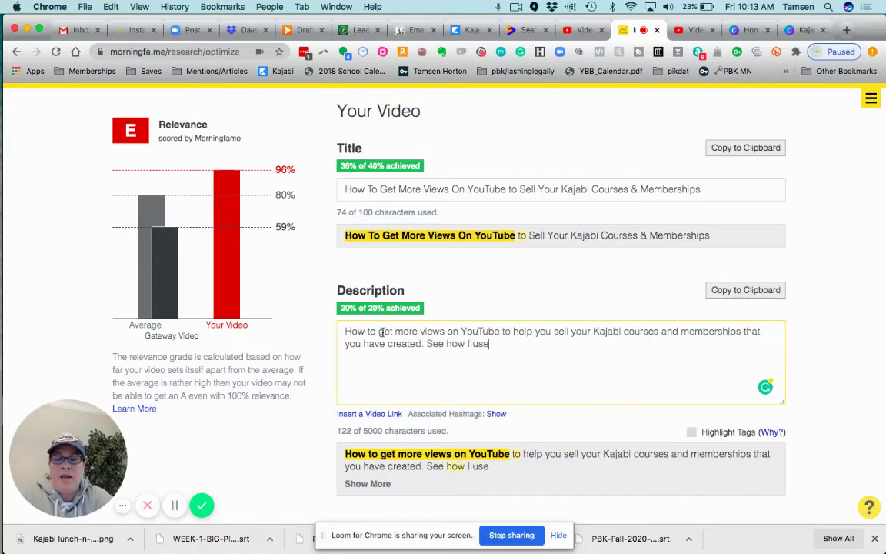
text( Morningfa.)
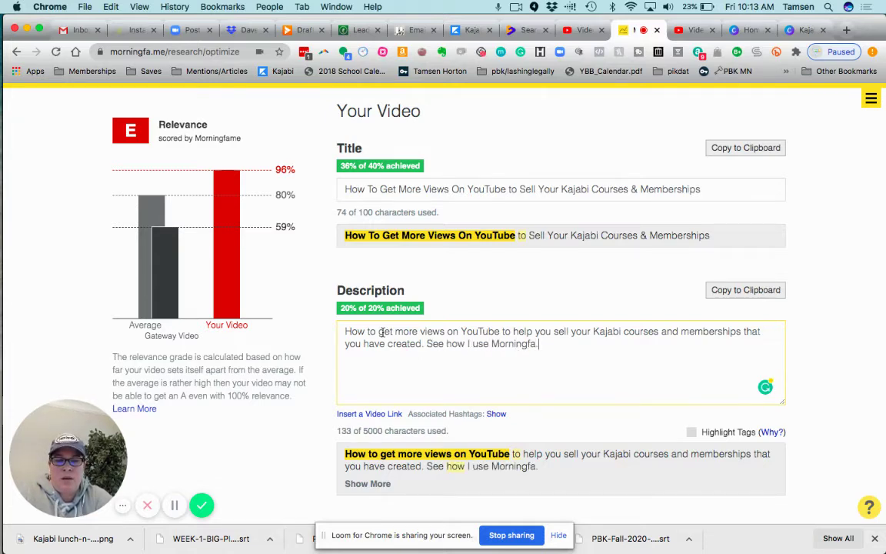
text(me (as a total)
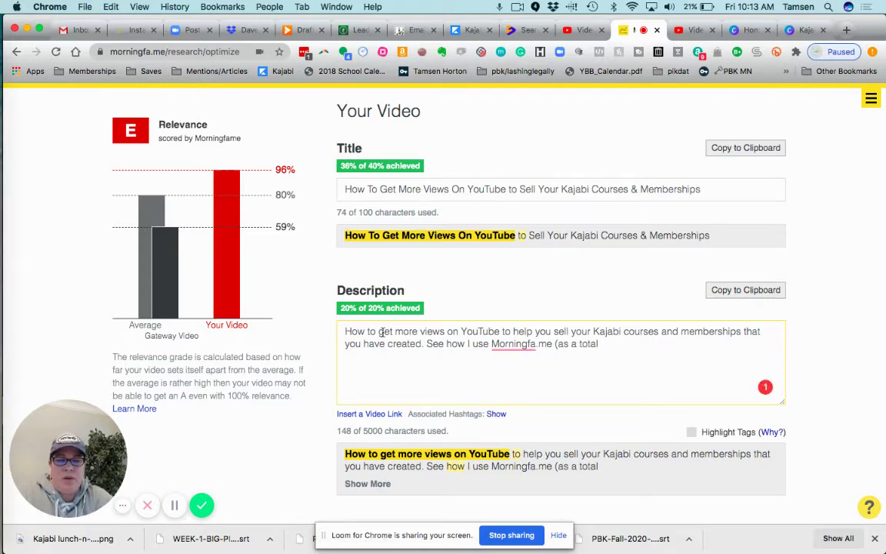
text( busy mom)
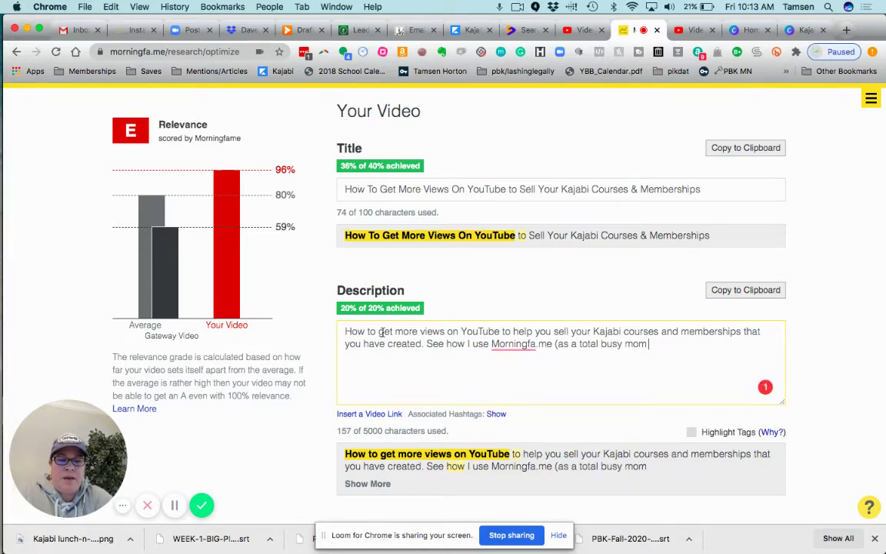
text( and amat)
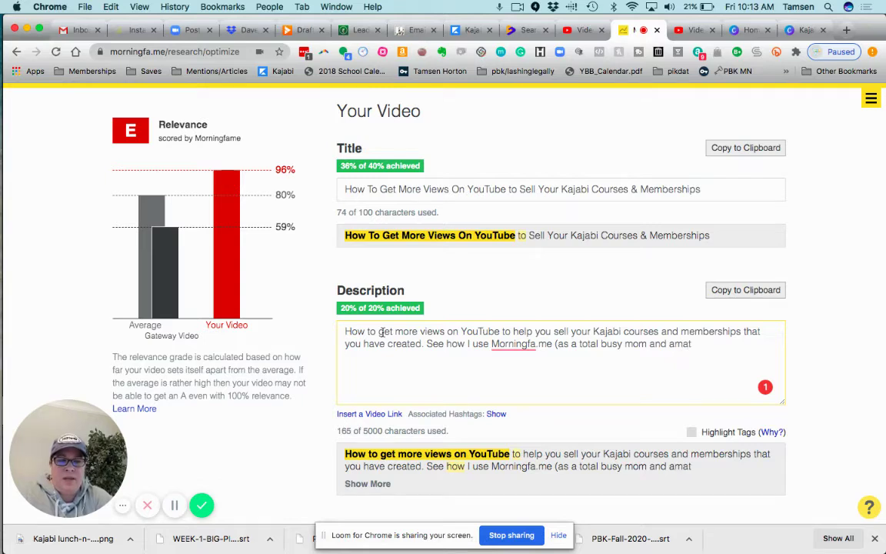
text(eur) to )
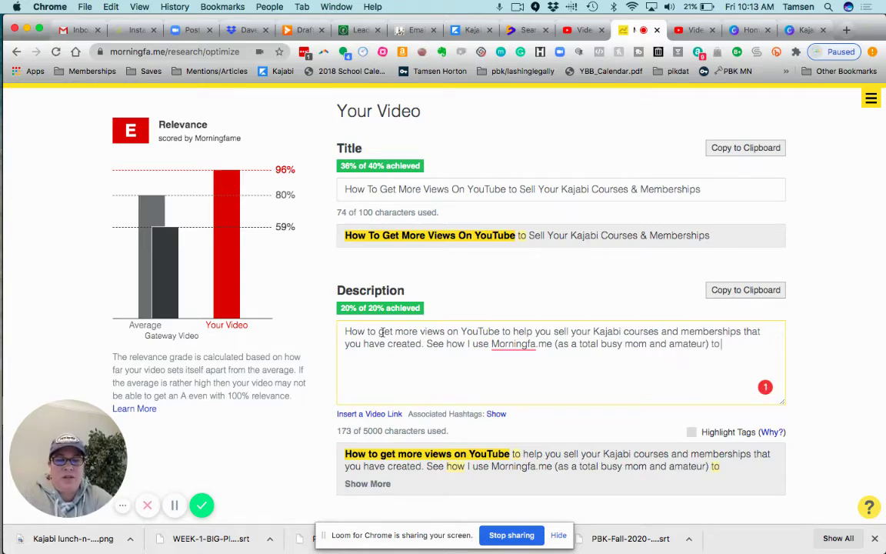
text(quickly hel)
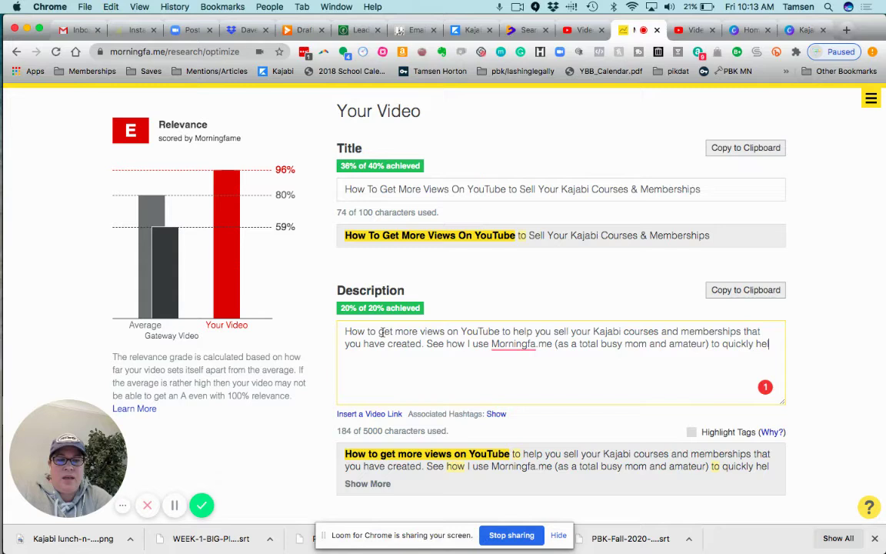
text(p YouTube )
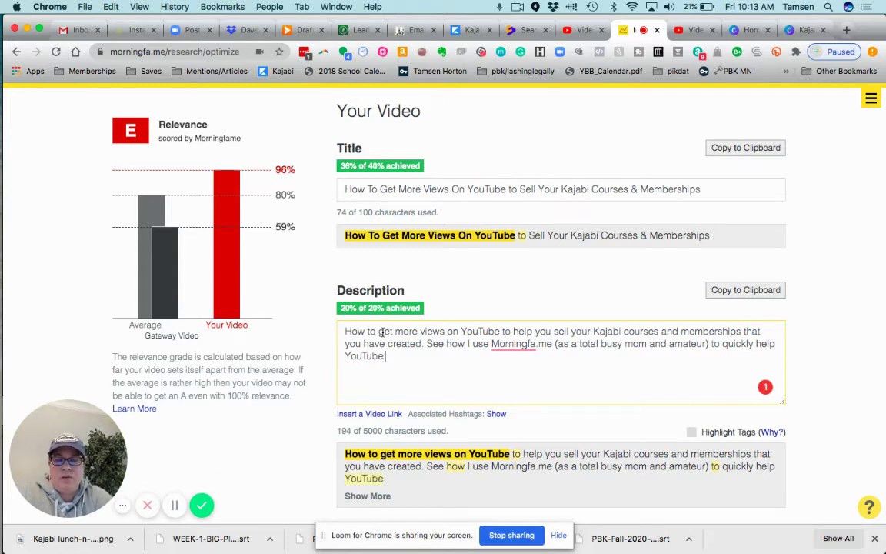
text(deliv)
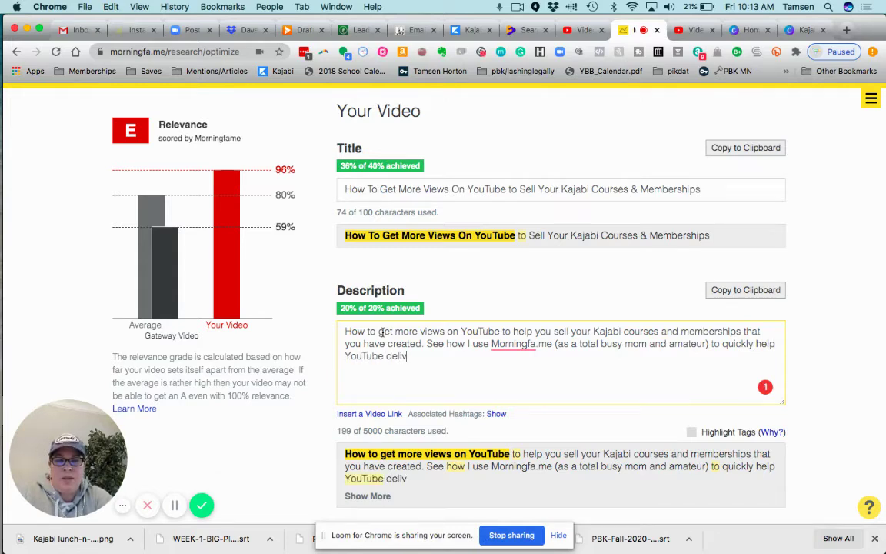
text(er my content to )
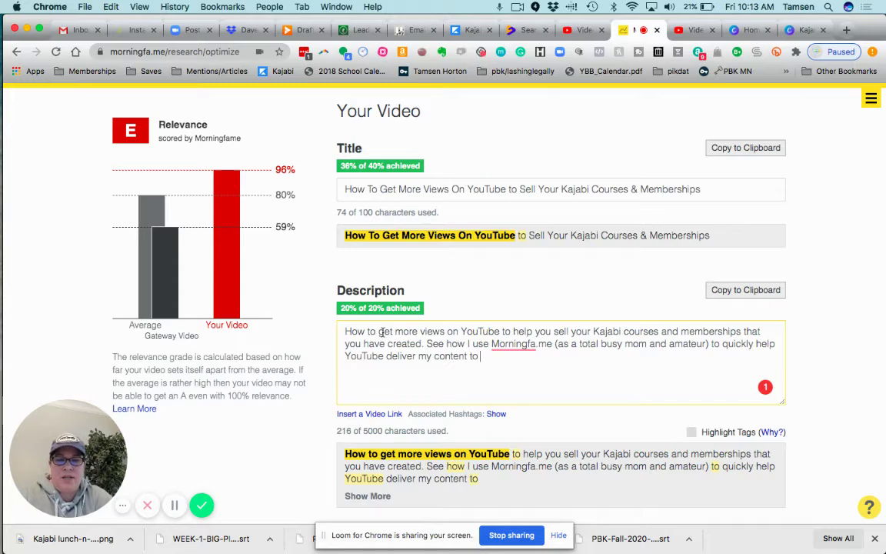
text(the people )
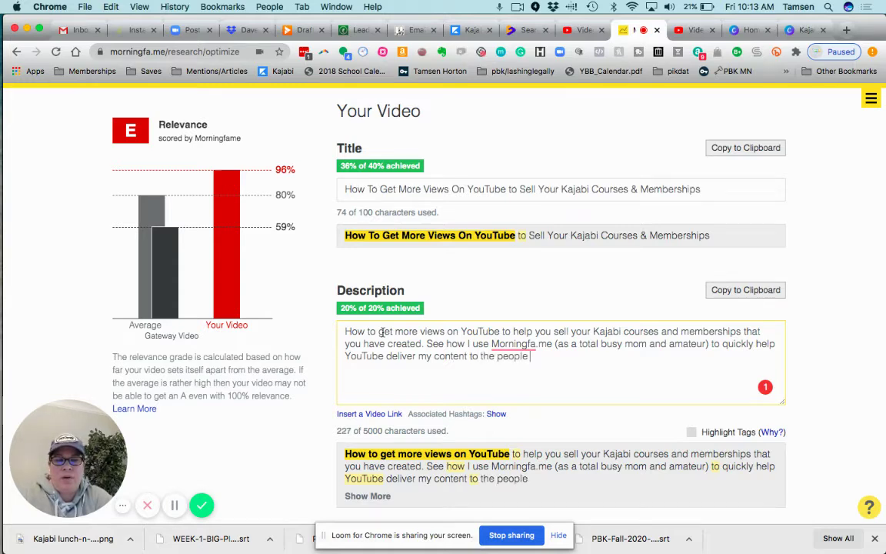
text(searching for)
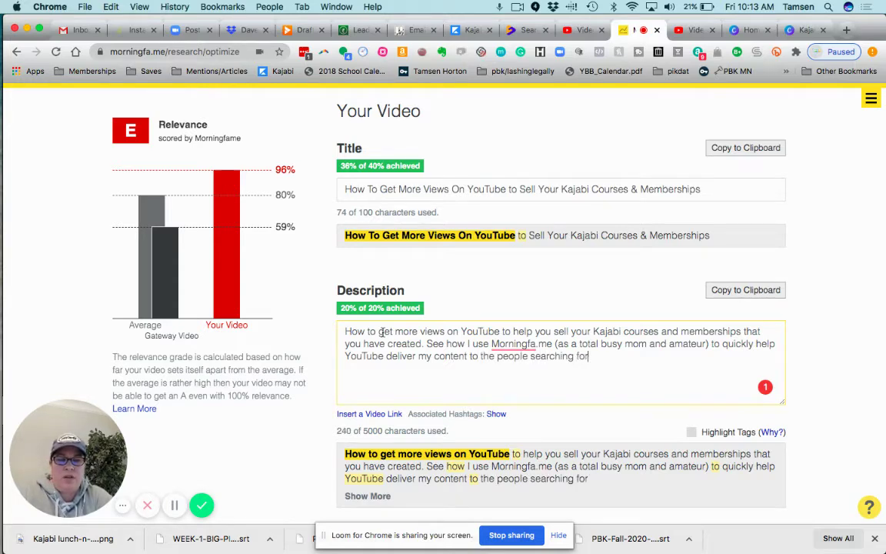
text( it.)
scroll(438, 346, down, 2)
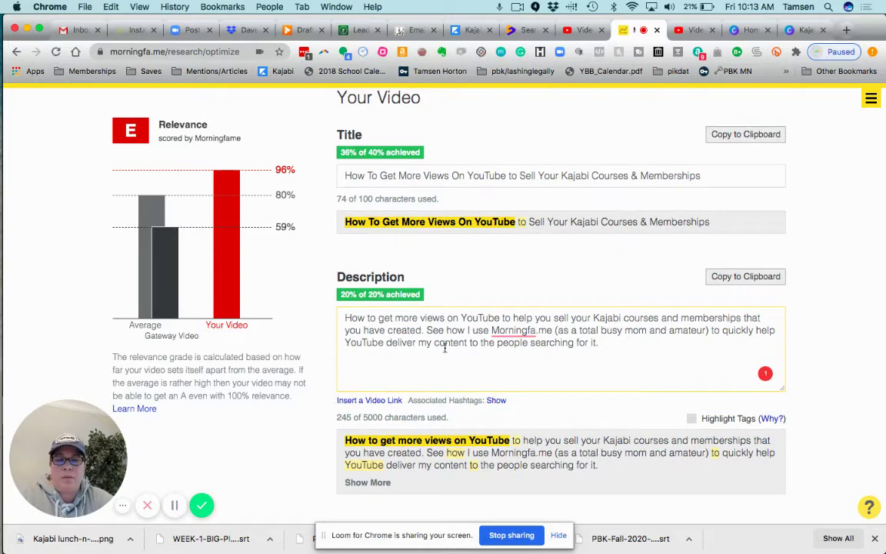
scroll(445, 351, down, 1)
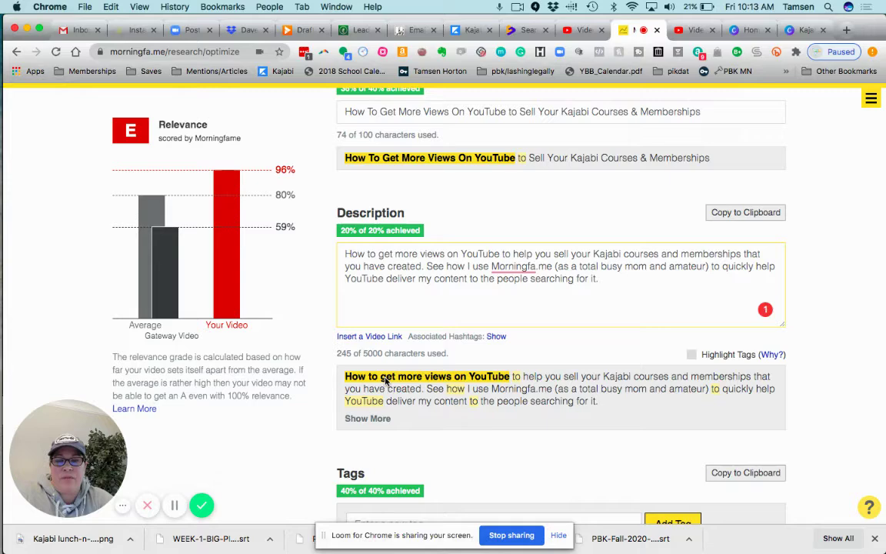
scroll(451, 385, down, 5)
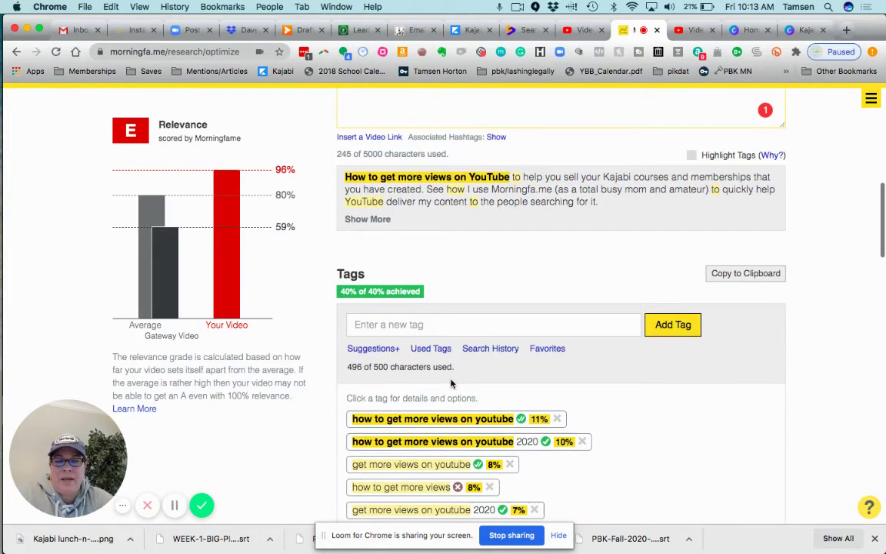
scroll(451, 384, down, 5)
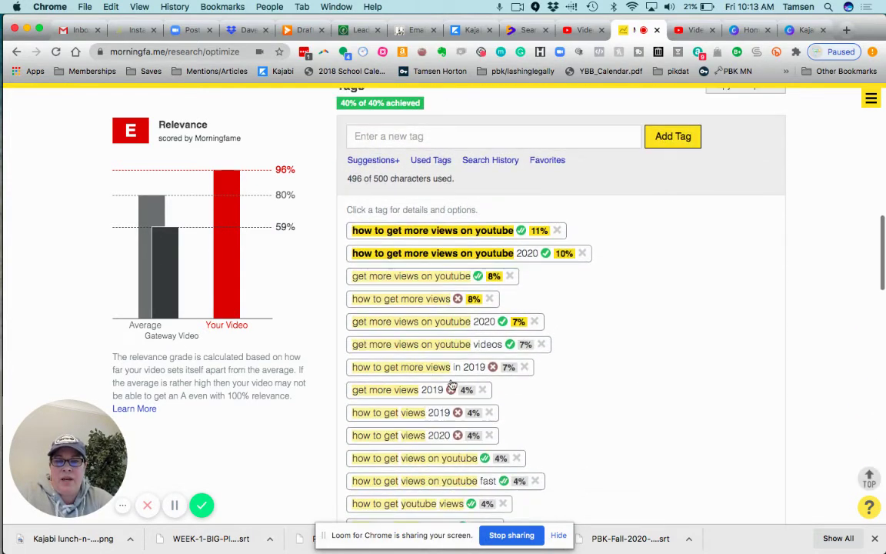
scroll(452, 384, down, 3)
scroll(424, 266, up, 4)
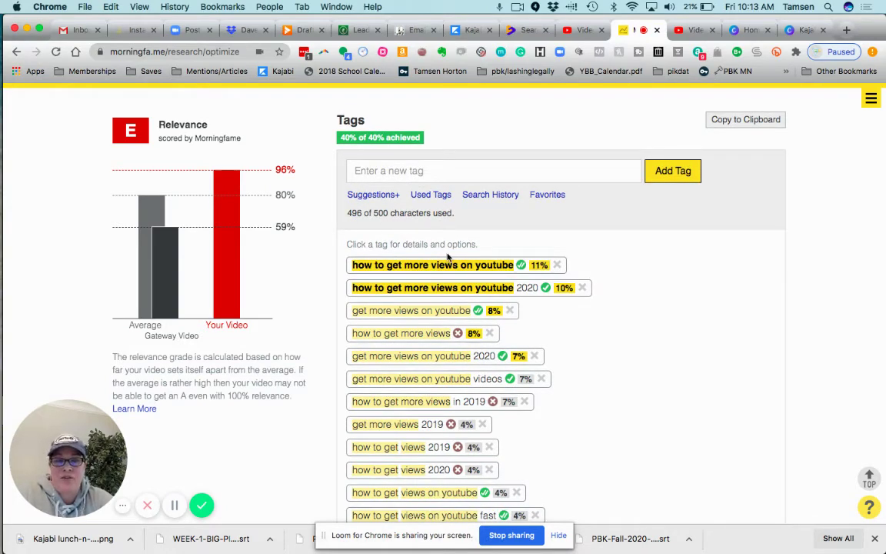
scroll(578, 351, down, 5)
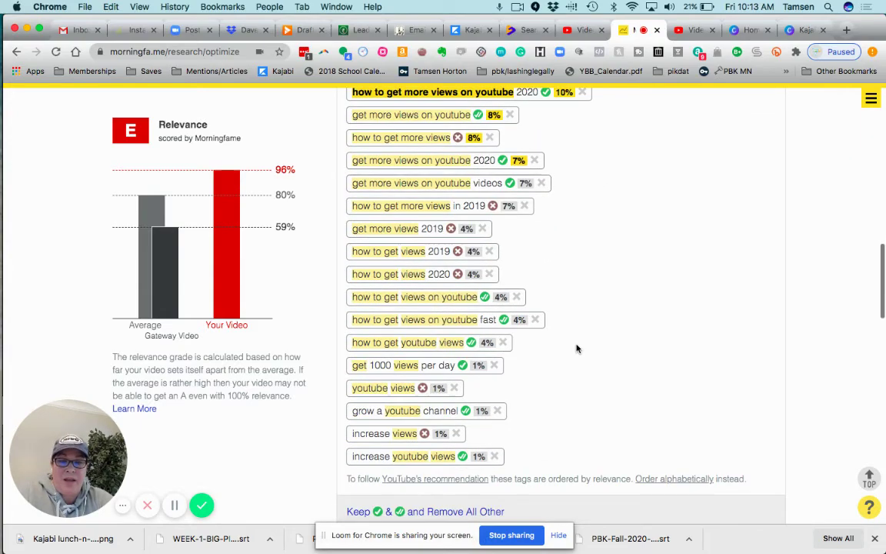
scroll(577, 349, up, 3)
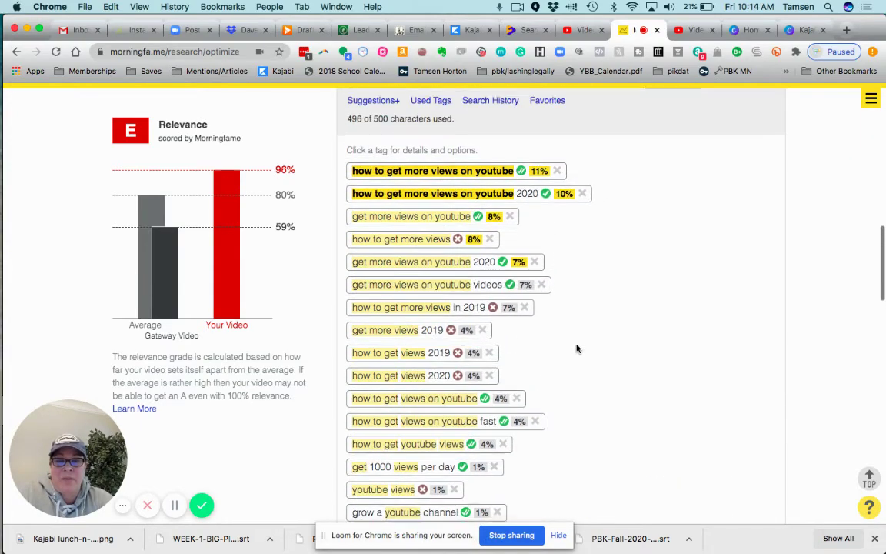
scroll(577, 348, down, 8)
scroll(577, 348, down, 7)
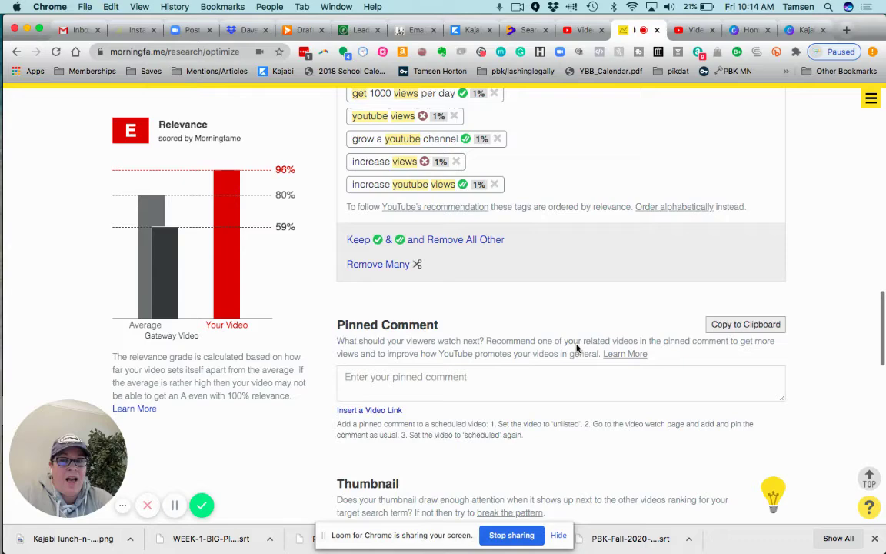
scroll(577, 350, down, 1)
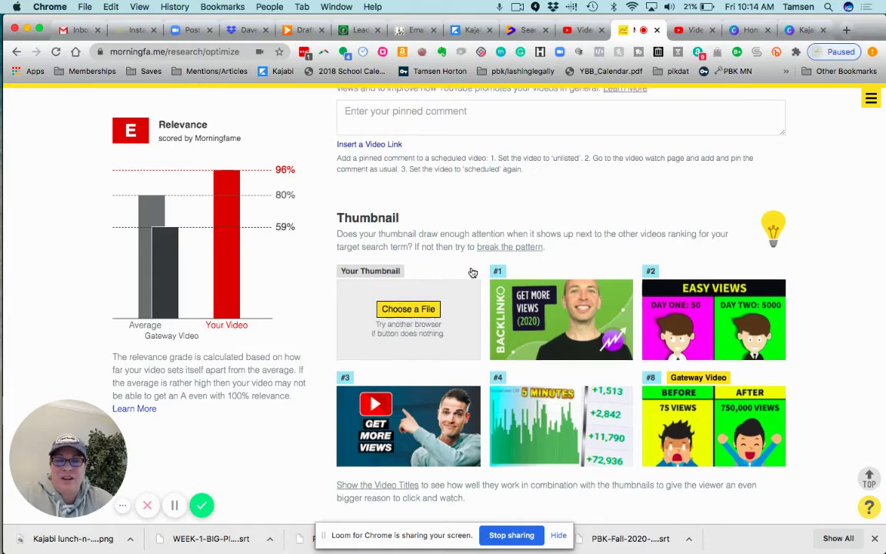
scroll(472, 274, up, 10)
scroll(472, 274, up, 10)
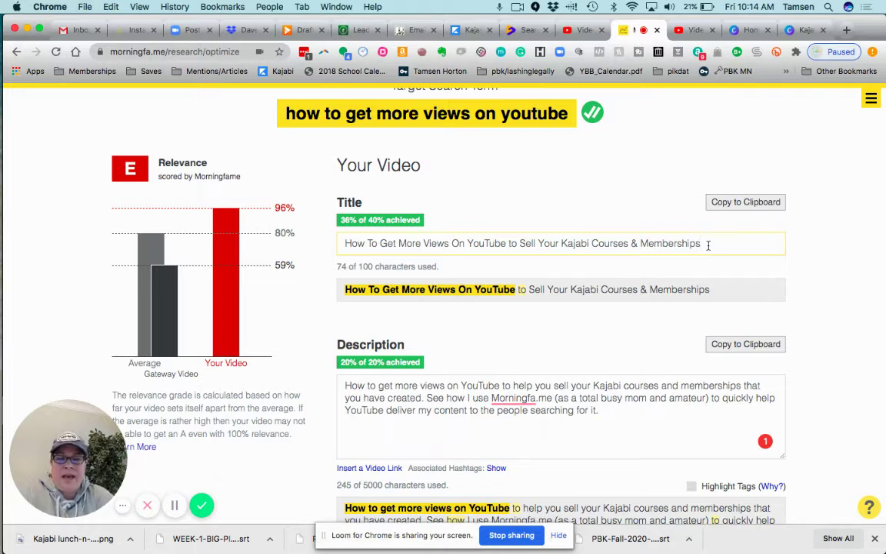
Append '#kajabi #kajabitutorial' to the title and select its main wording for copying.
text(#kajabi)
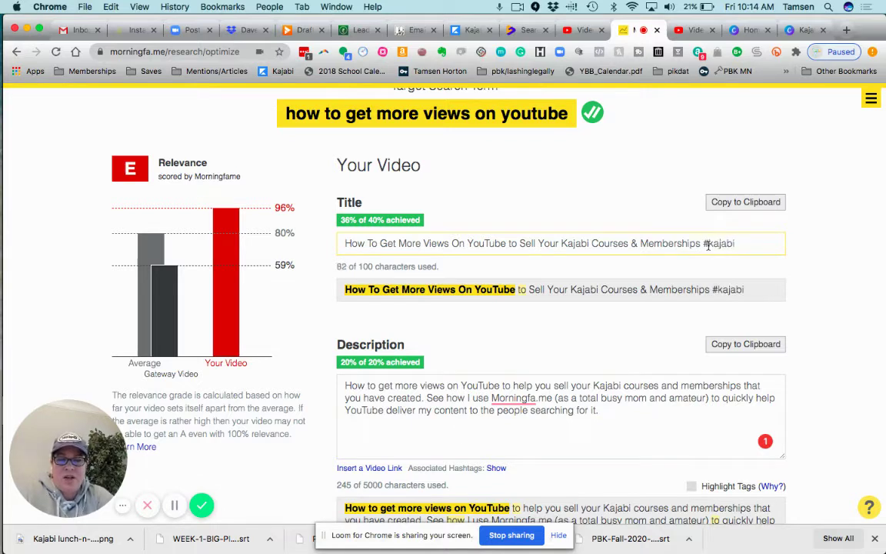
text( #kajabit)
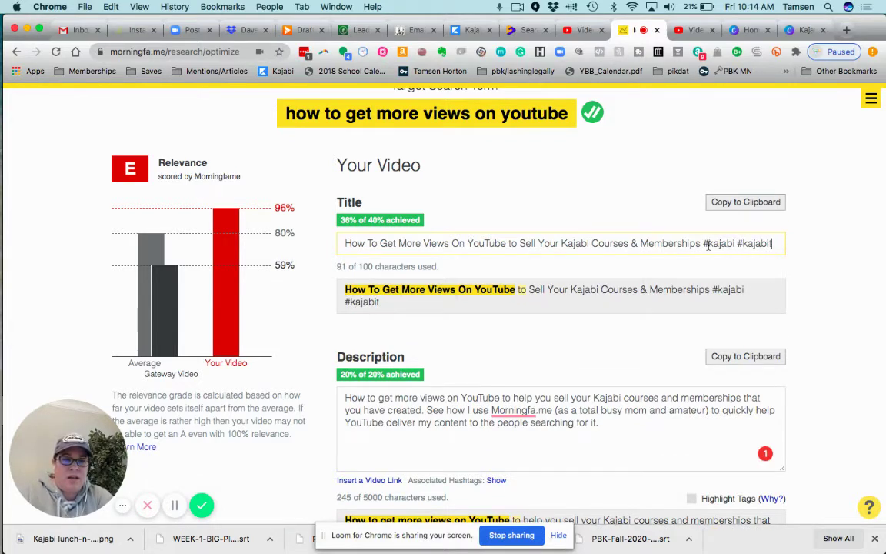
text(utorial)
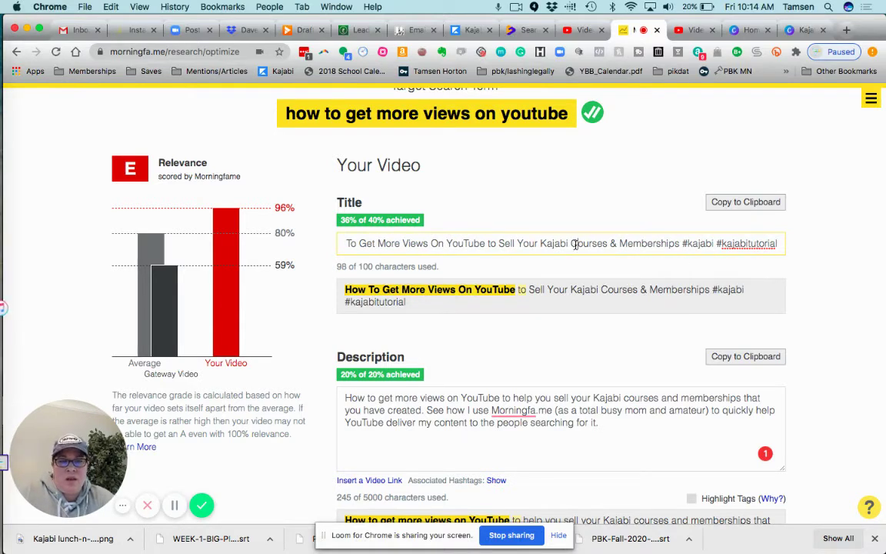
drag(678, 245, 329, 243)
key(super+c)
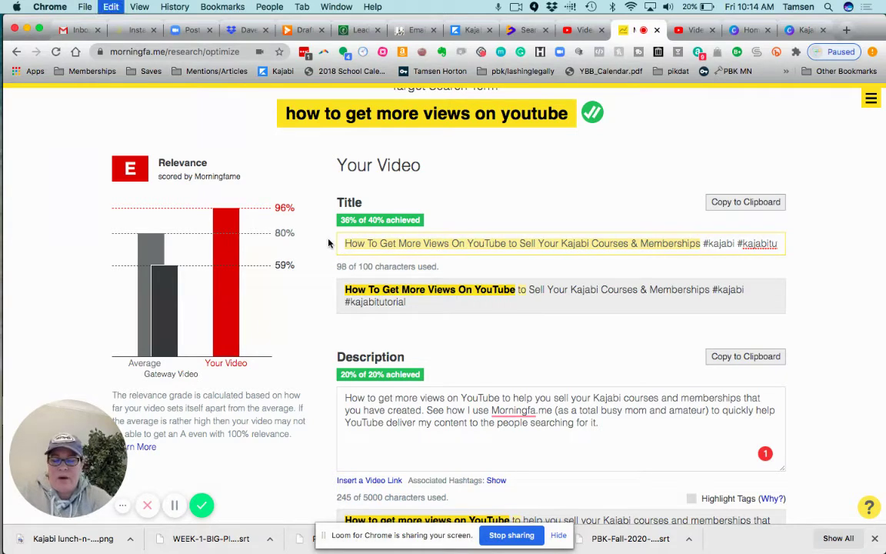
Duplicate the KAJABI HOW TO thumbnail page in Canva and name it with the pasted video title.
click(801, 30)
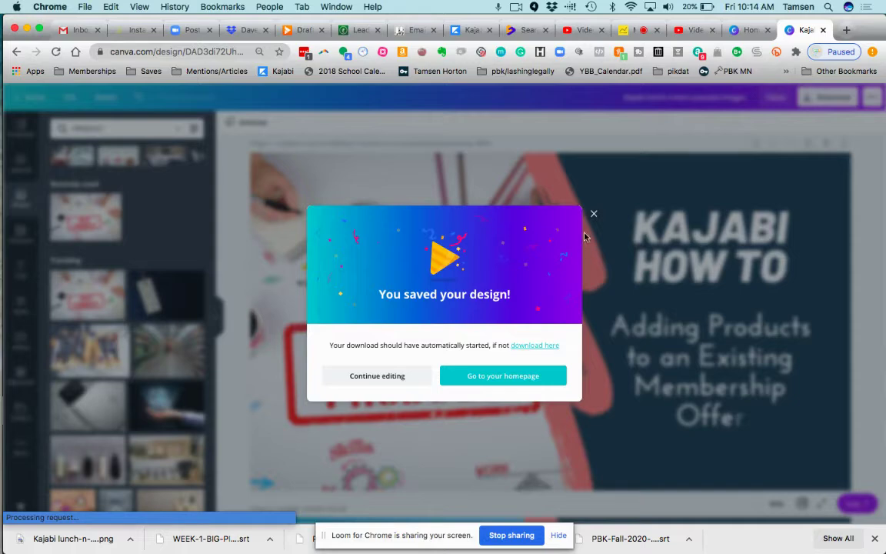
click(594, 213)
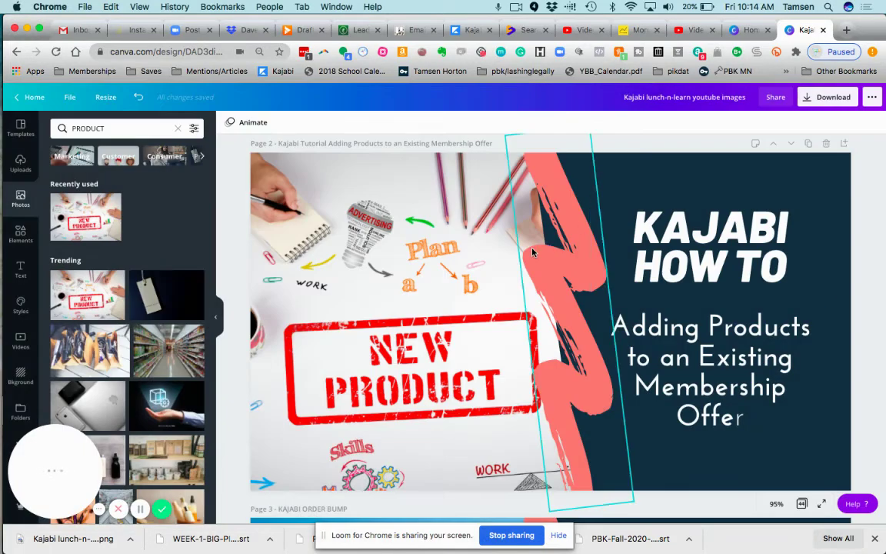
scroll(539, 246, up, 1)
scroll(533, 252, down, 1)
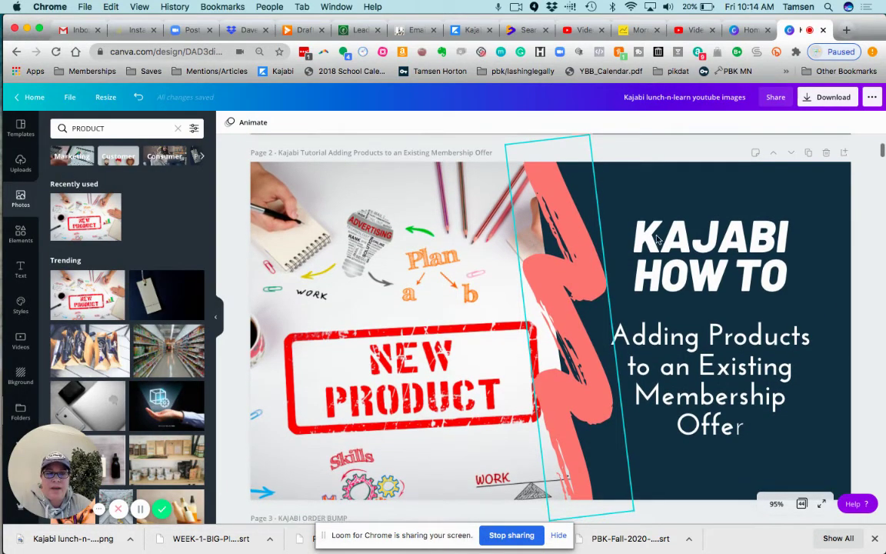
click(809, 154)
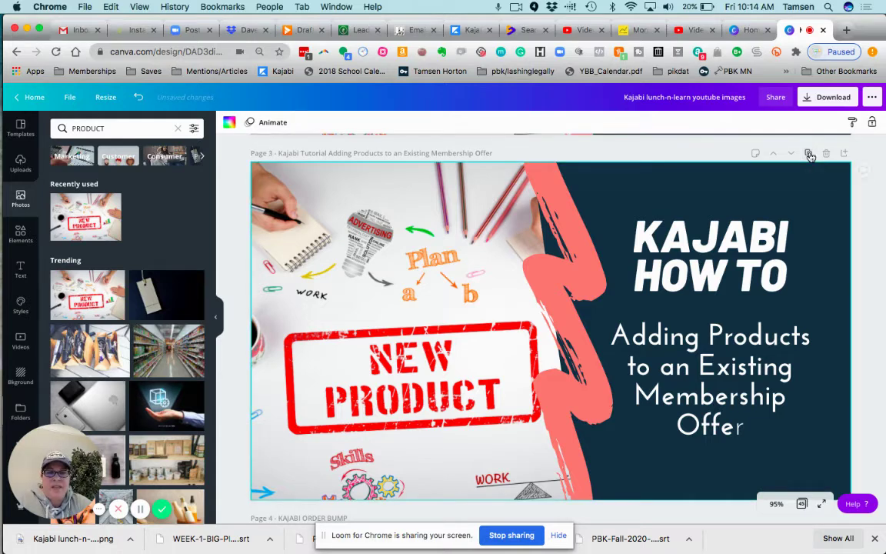
click(388, 153)
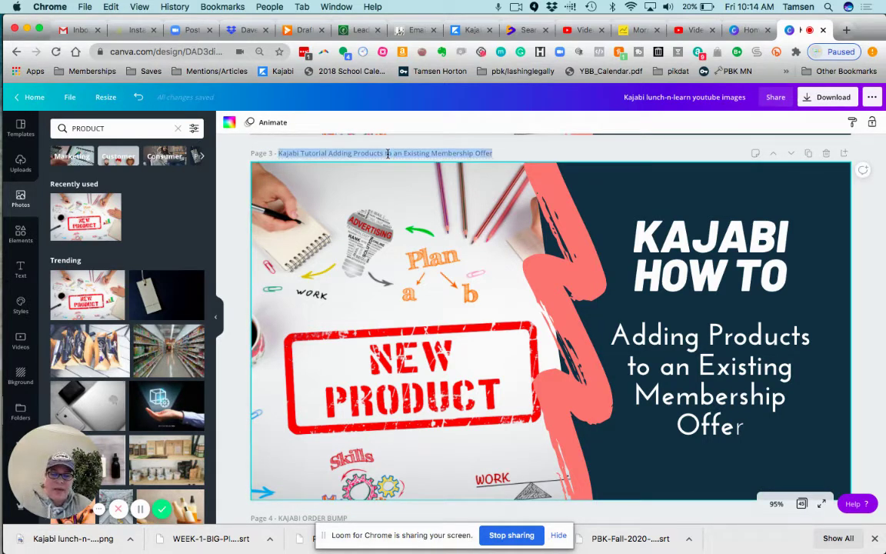
key(super+v)
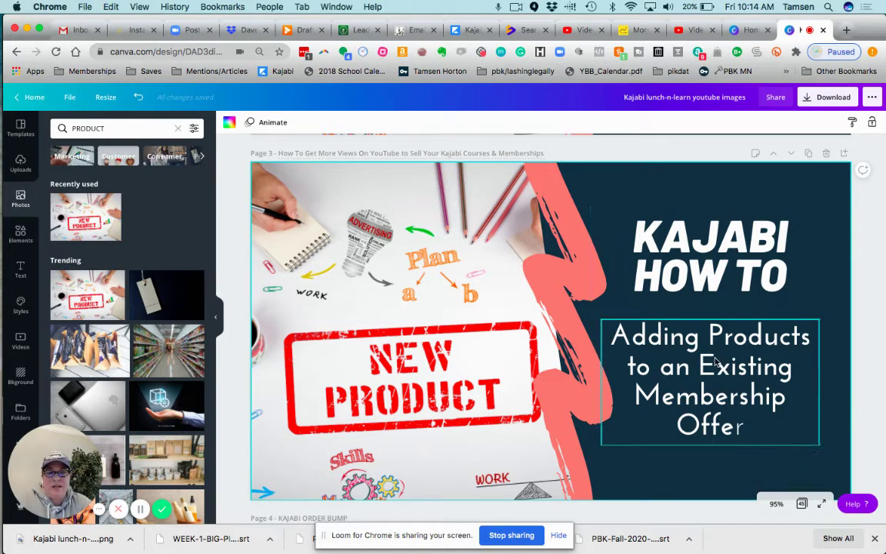
Replace the subtitle with the video title, shift heading and subtitle up, and bold the subtitle.
click(643, 351)
drag(612, 338, 768, 421)
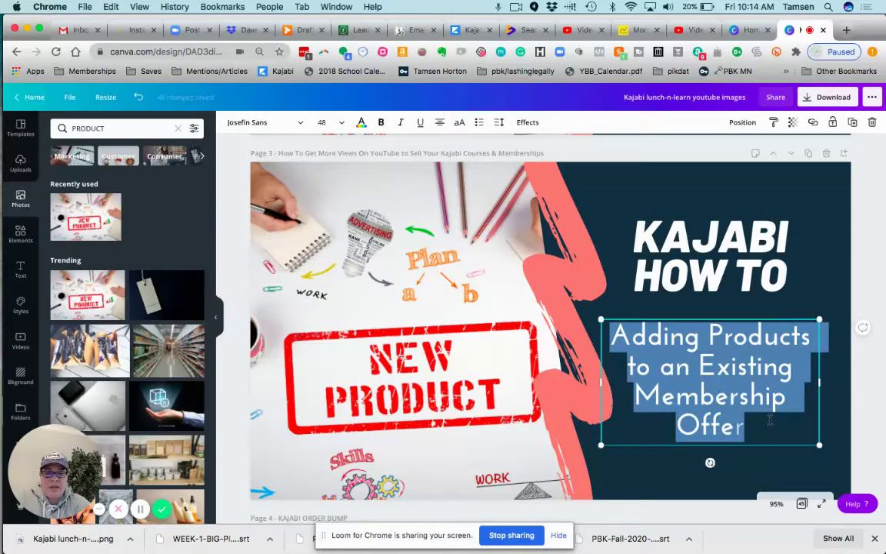
key(super+v)
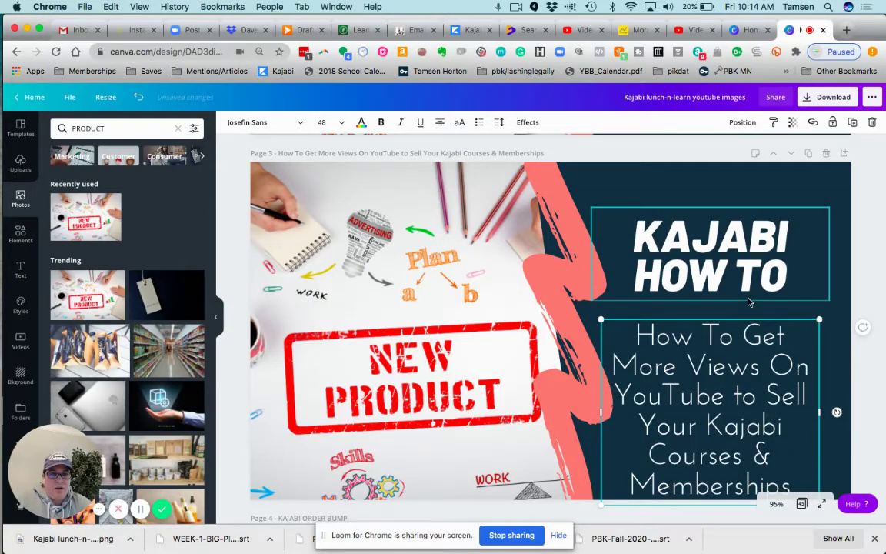
drag(748, 266, 746, 240)
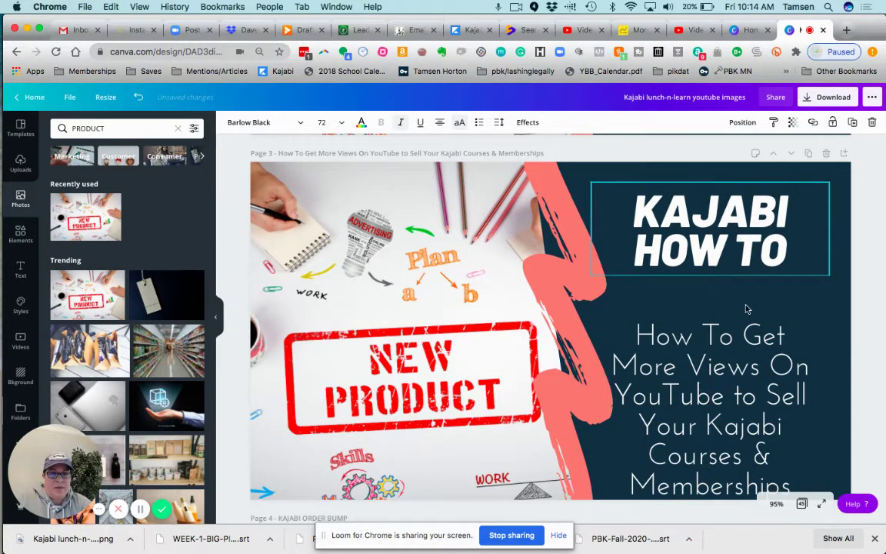
drag(745, 355, 742, 313)
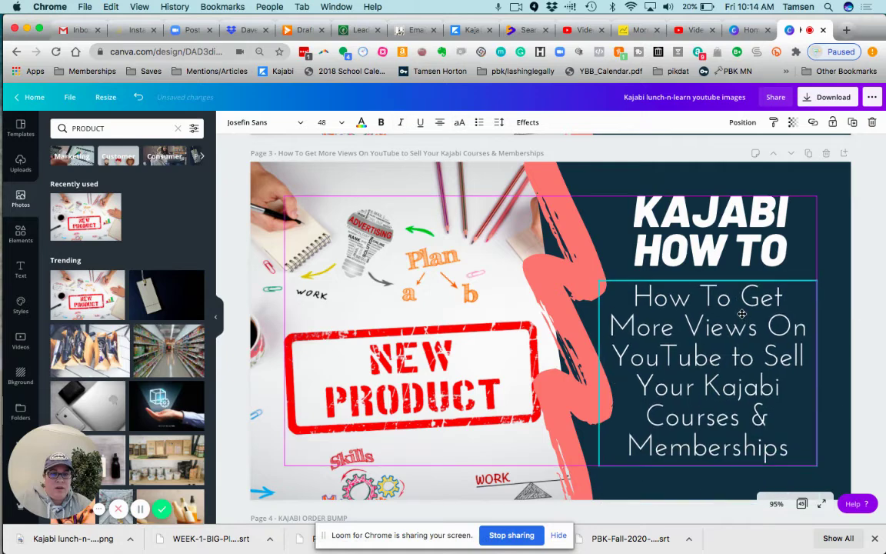
click(666, 305)
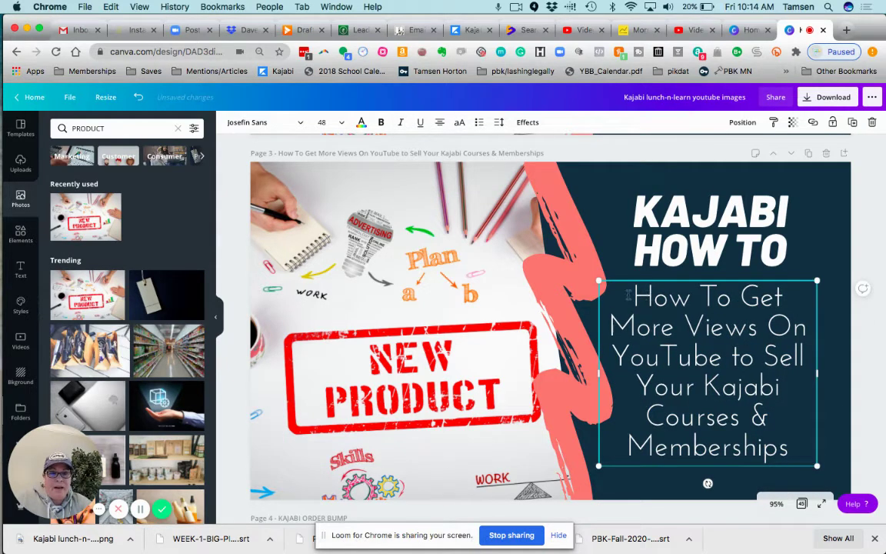
drag(667, 305, 814, 450)
key(super+c)
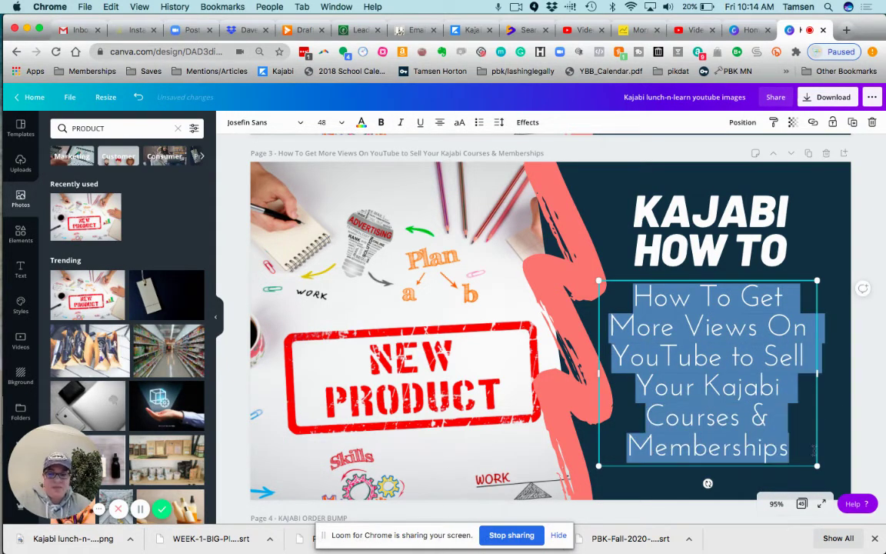
key(super+b)
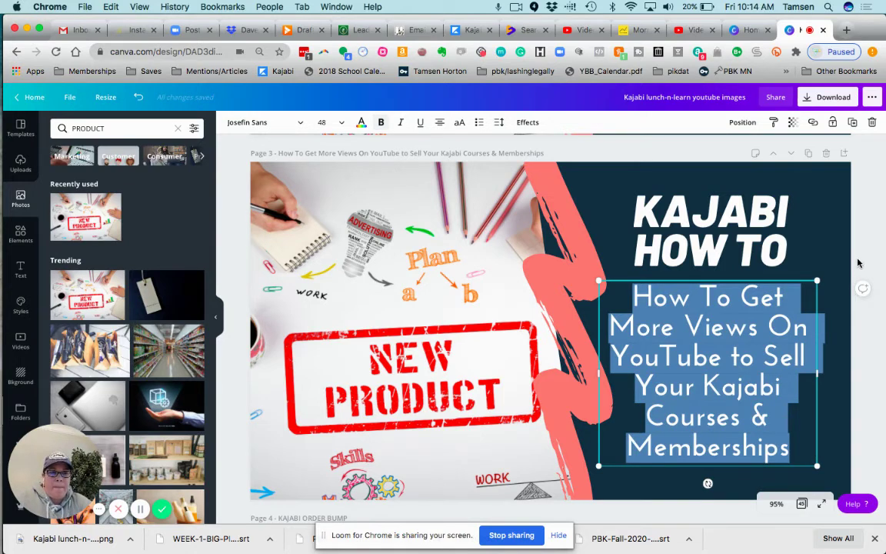
key(Escape)
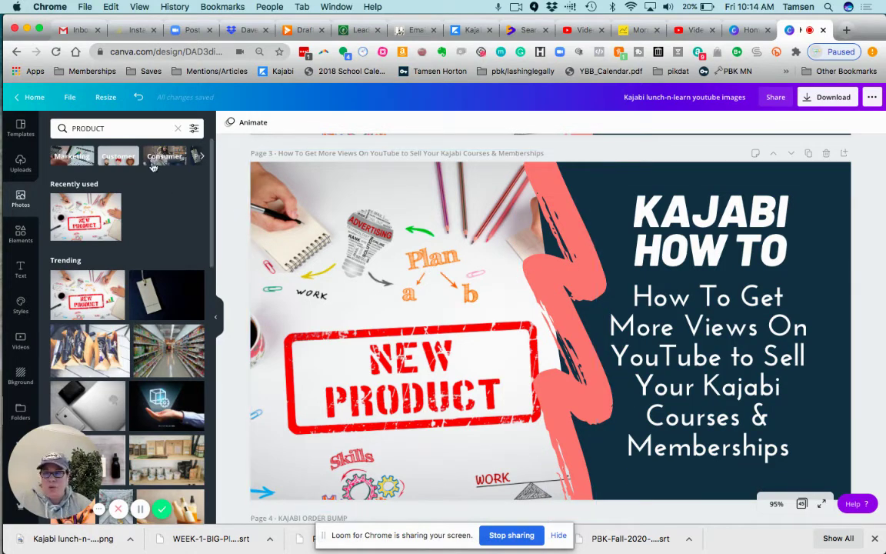
Search Photos for 'youtube' and drop the hand-held phone image onto page 3's photo.
click(109, 127)
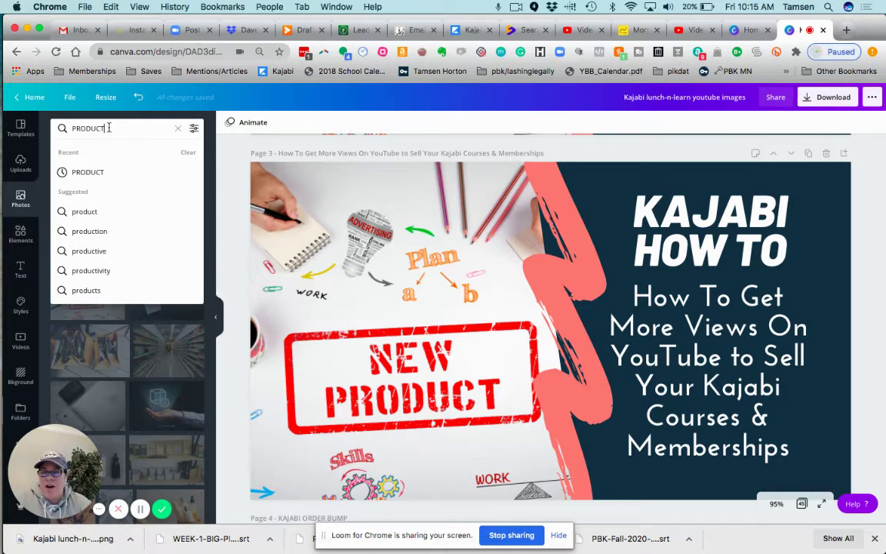
double_click(109, 128)
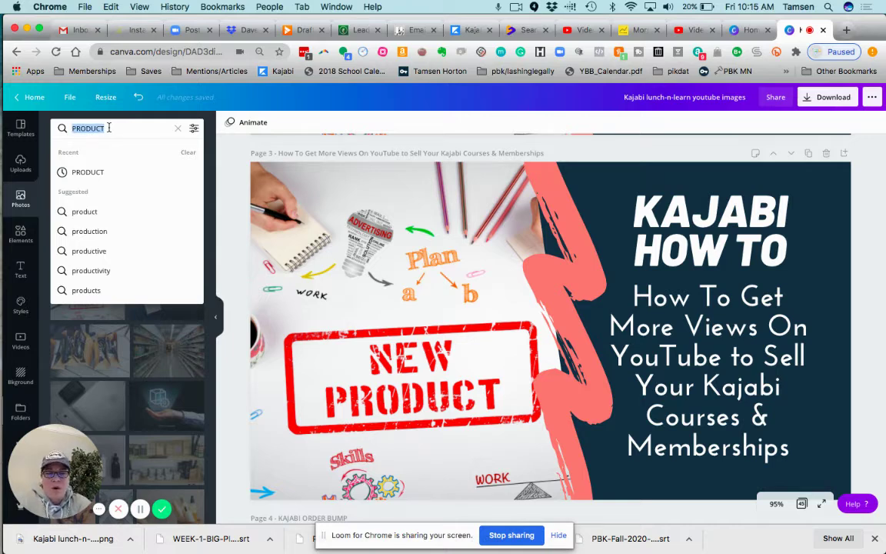
text(youtube)
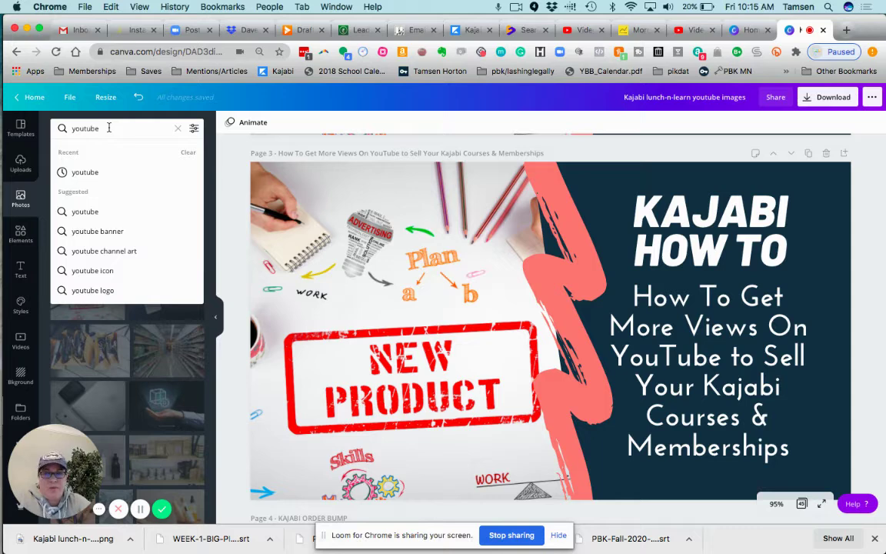
key(Return)
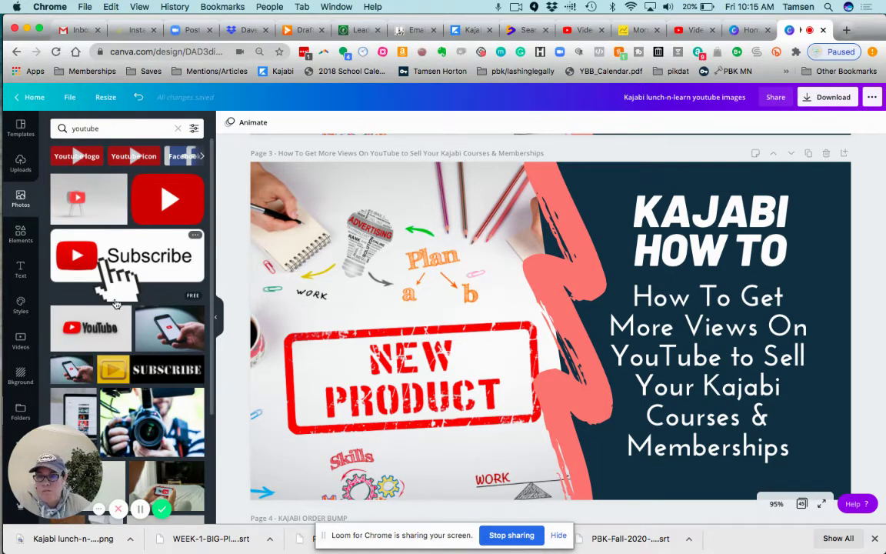
scroll(116, 277, down, 3)
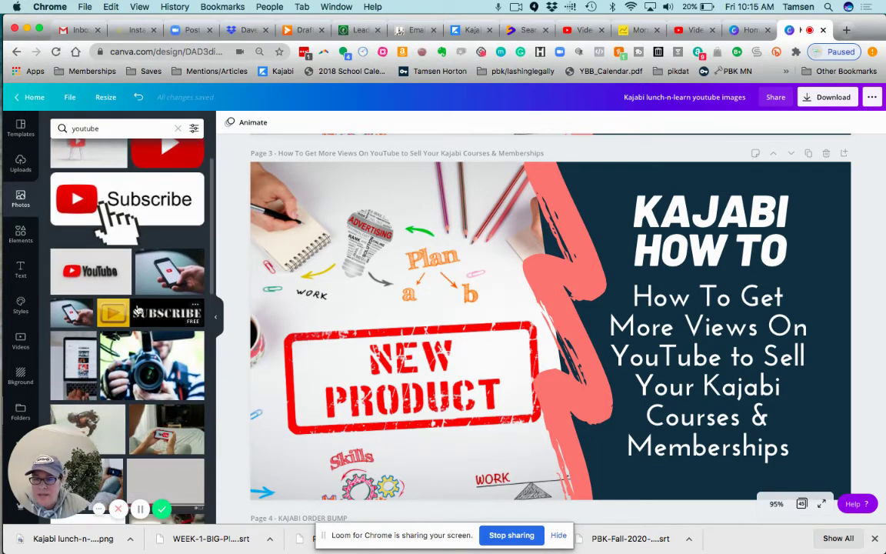
scroll(137, 310, down, 5)
scroll(142, 311, down, 1)
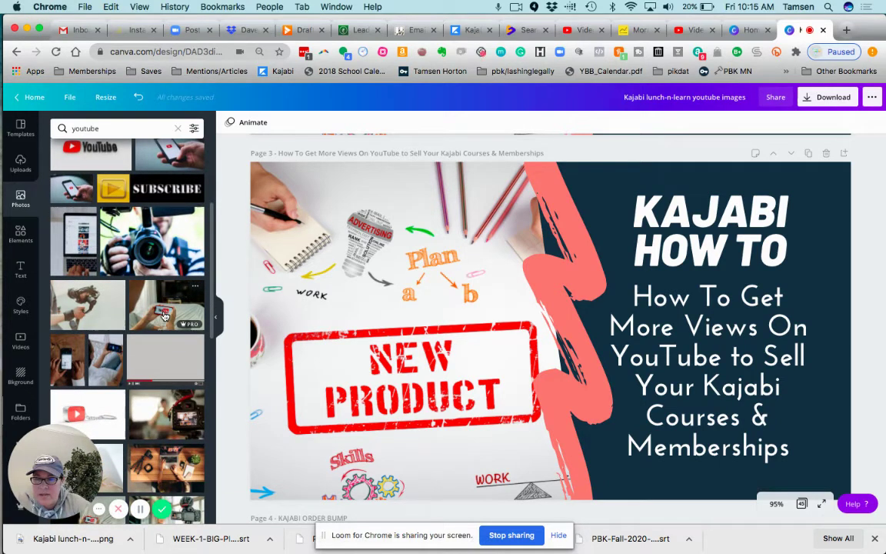
drag(164, 315, 297, 330)
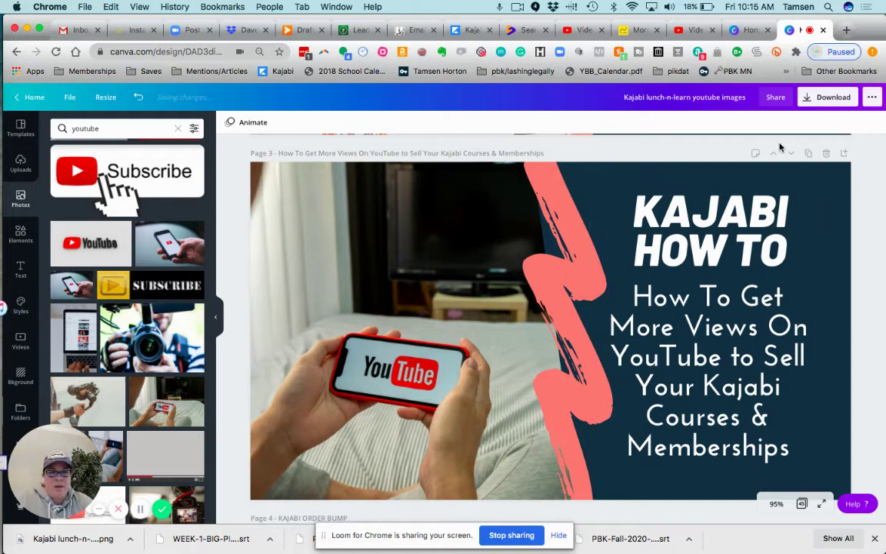
Download only page 3 as a compressed PNG and close the saved-design dialog.
click(835, 98)
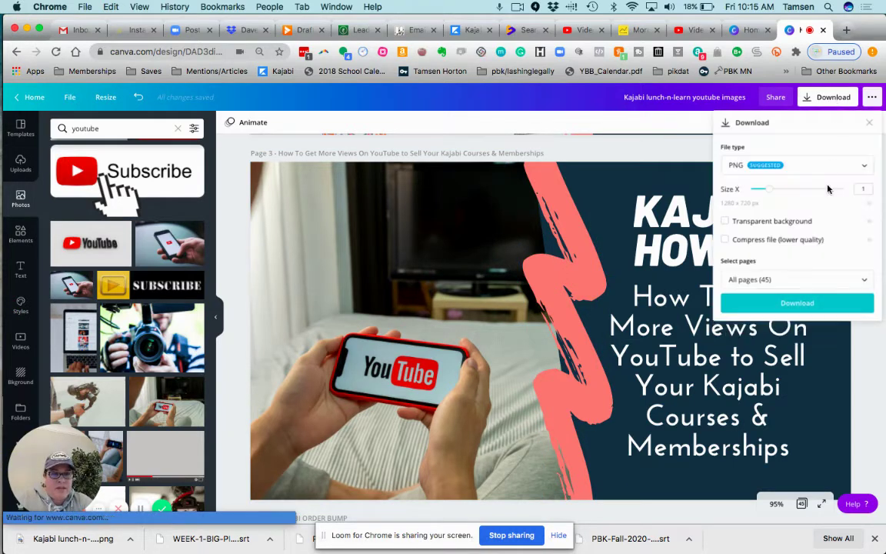
click(725, 243)
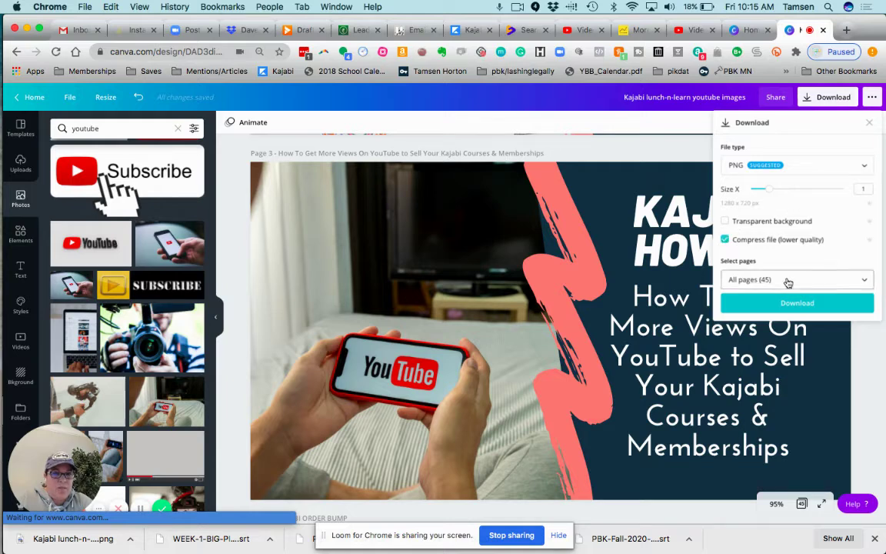
click(865, 281)
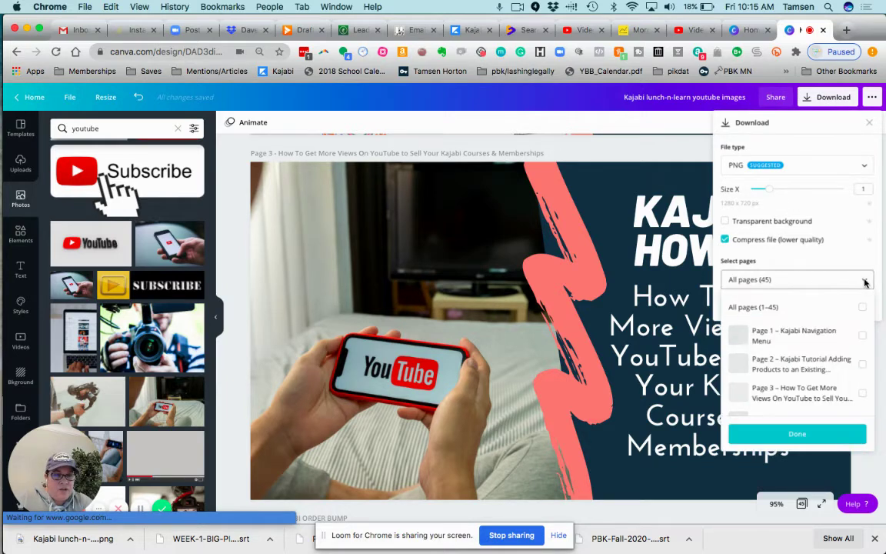
click(865, 396)
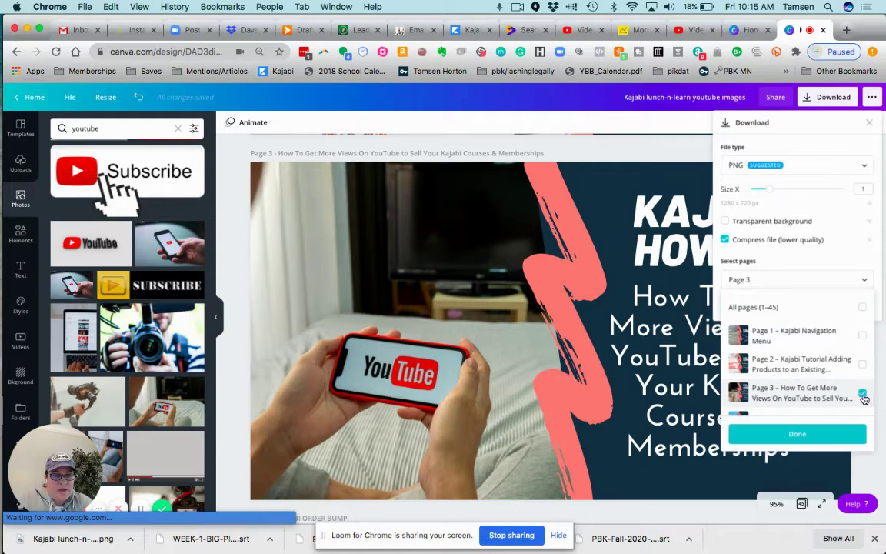
click(797, 434)
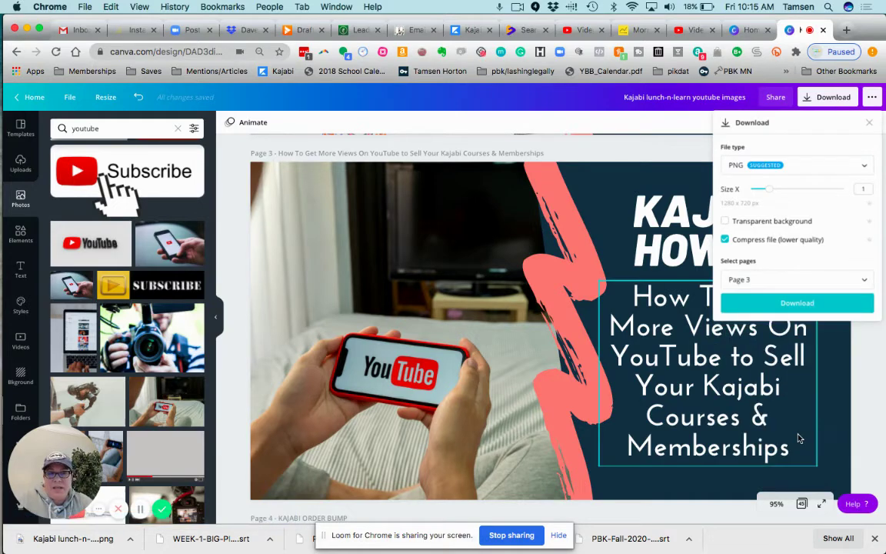
click(797, 303)
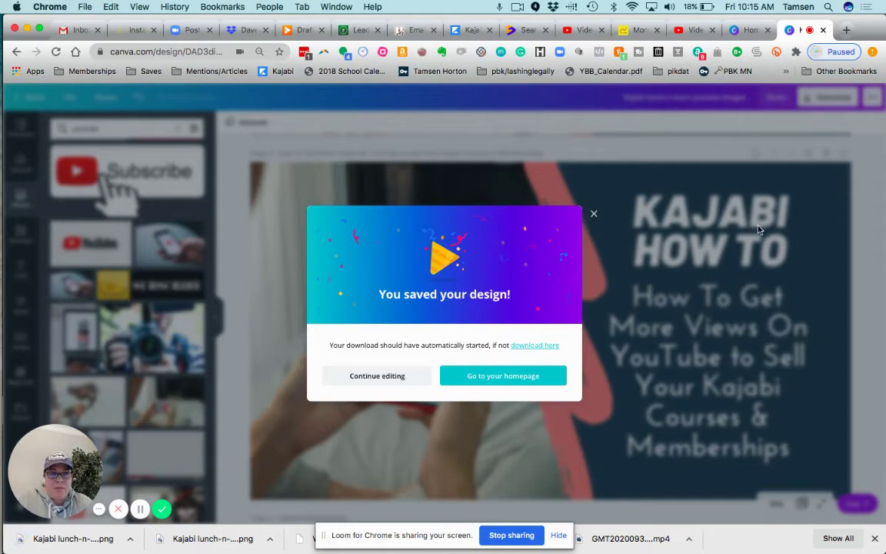
click(594, 215)
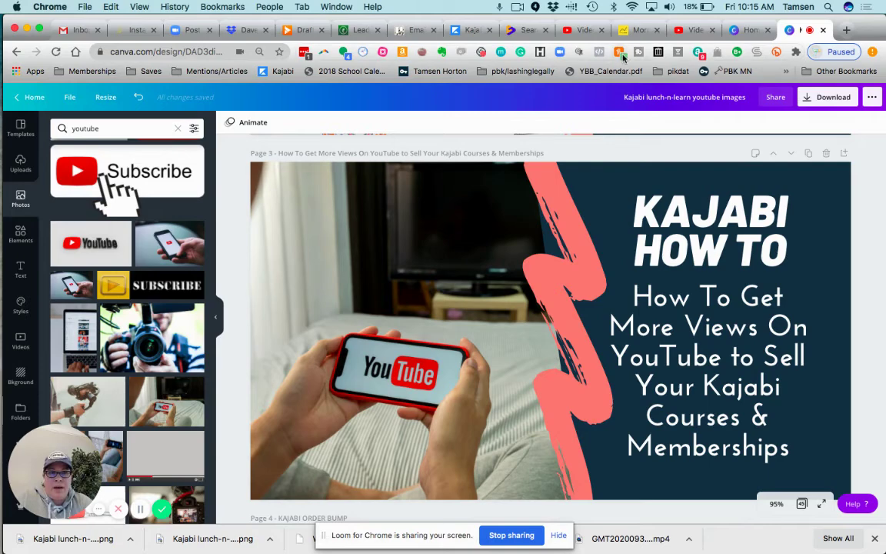
Upload the downloaded Kajabi PNG, renamed to the video title, as the Morningfame thumbnail.
click(634, 30)
scroll(513, 298, down, 15)
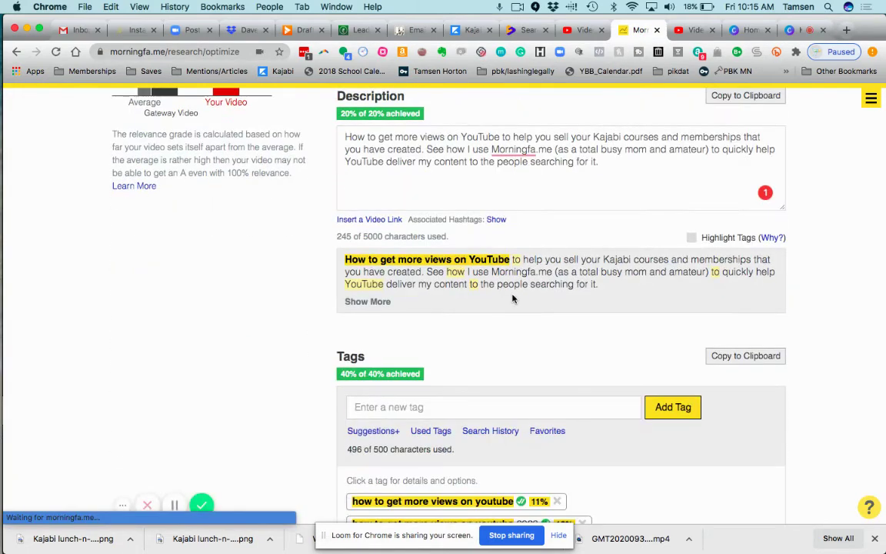
scroll(513, 299, down, 4)
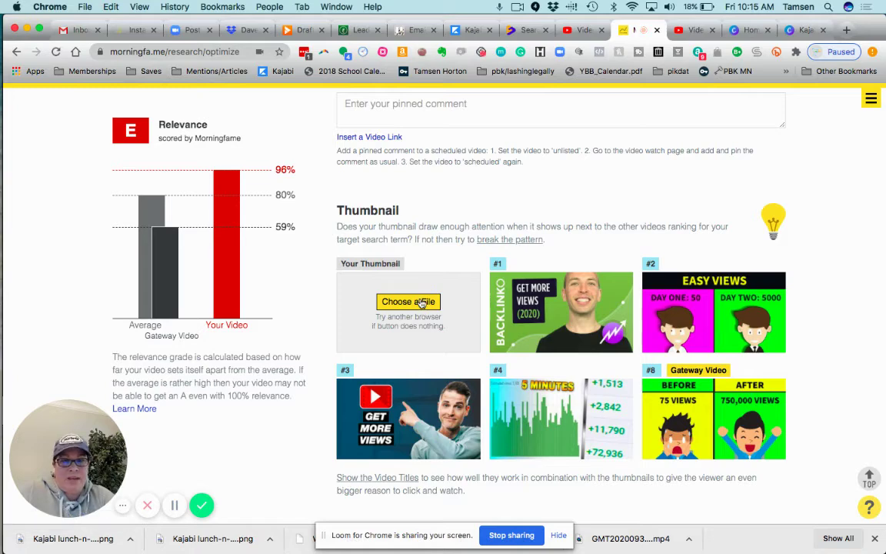
click(422, 304)
click(440, 108)
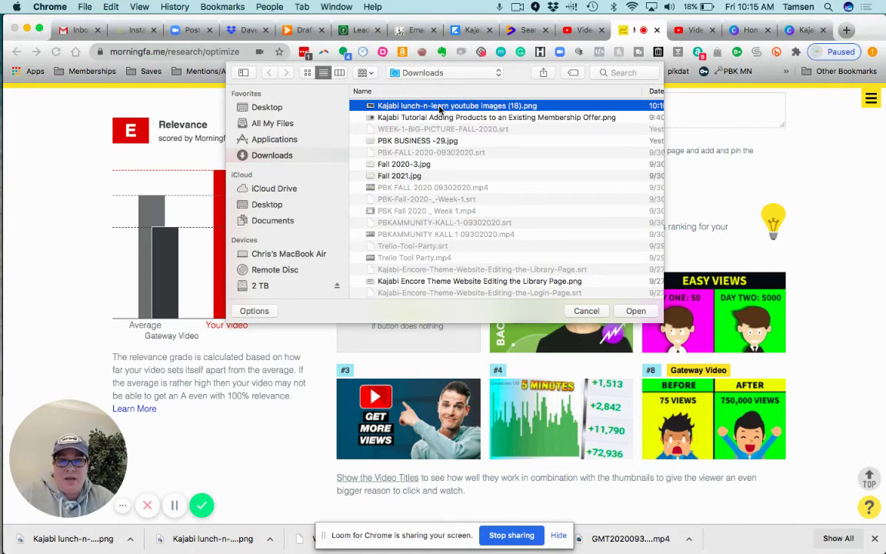
right_click(440, 108)
click(462, 112)
key(super+v)
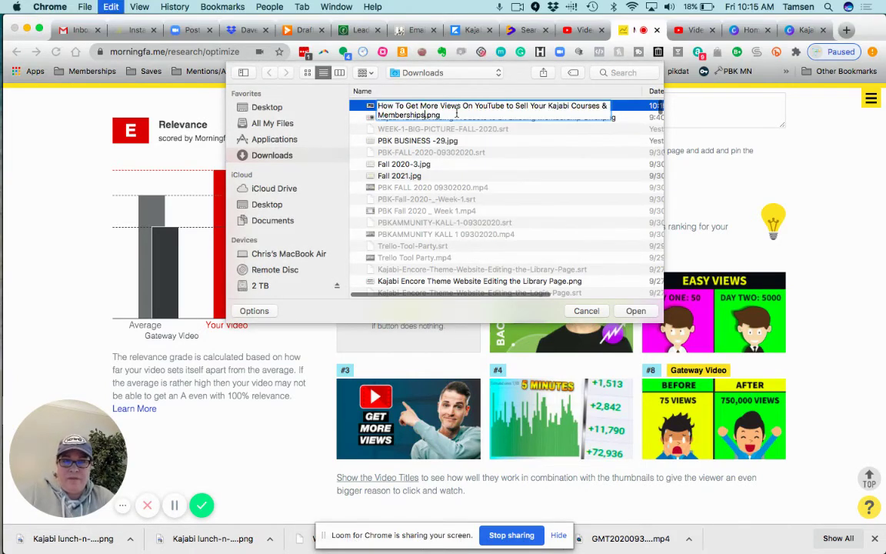
key(Return)
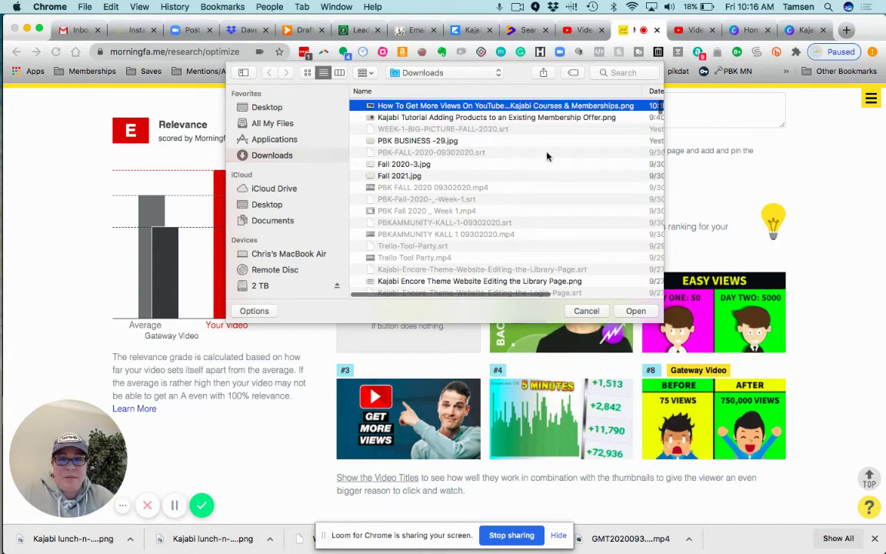
click(635, 312)
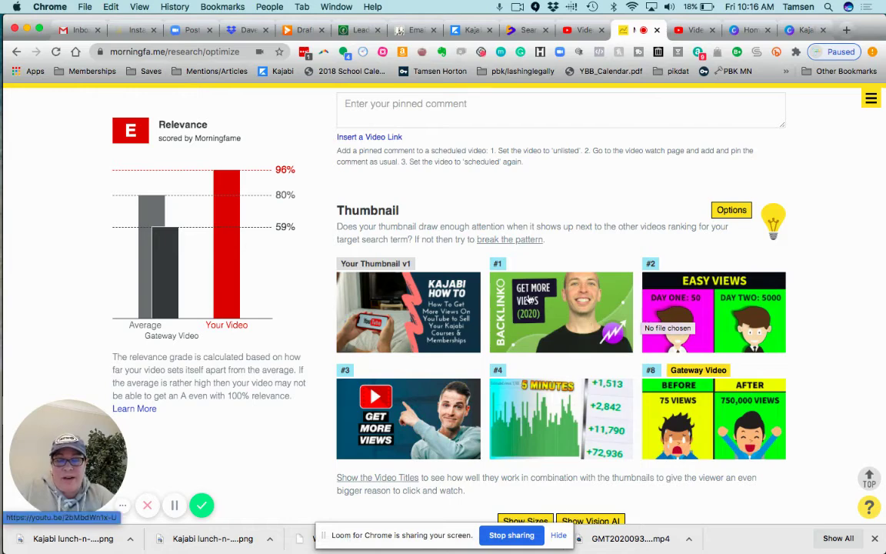
scroll(442, 304, down, 1)
scroll(442, 304, down, 4)
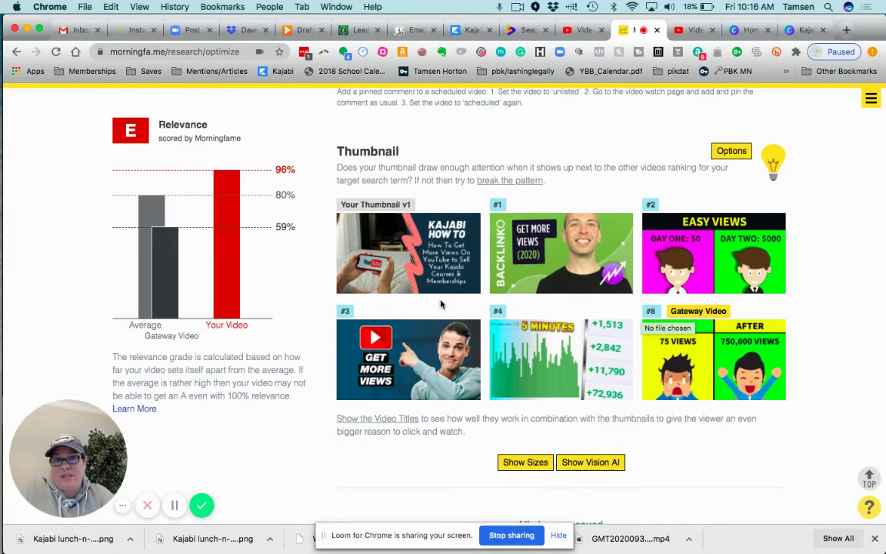
scroll(442, 305, down, 3)
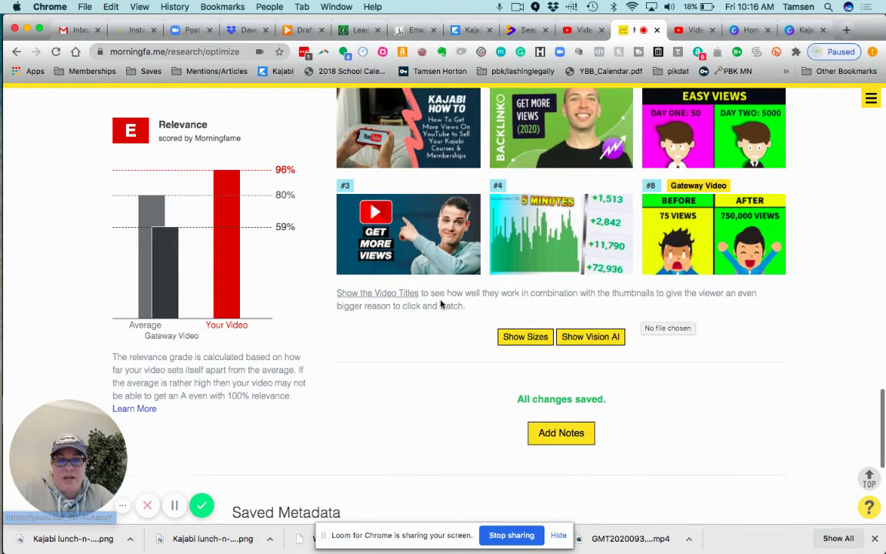
scroll(444, 235, up, 3)
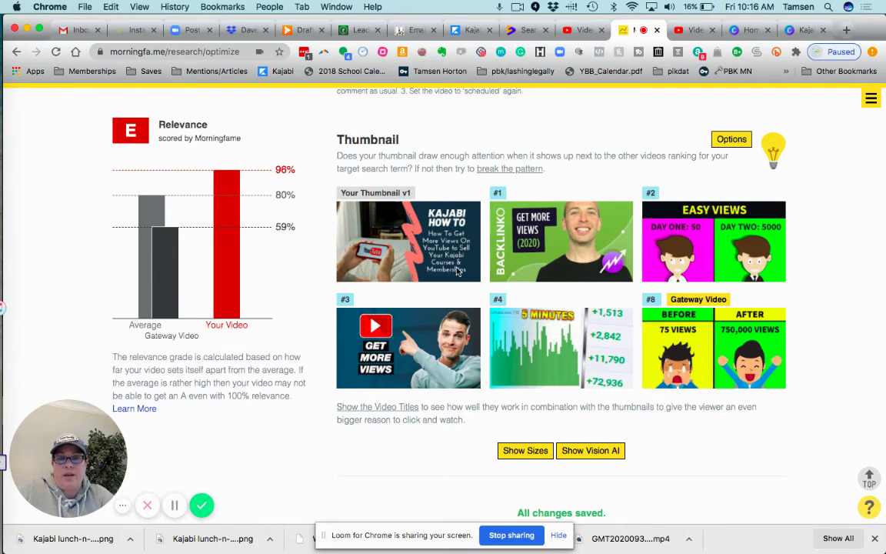
scroll(456, 278, up, 2)
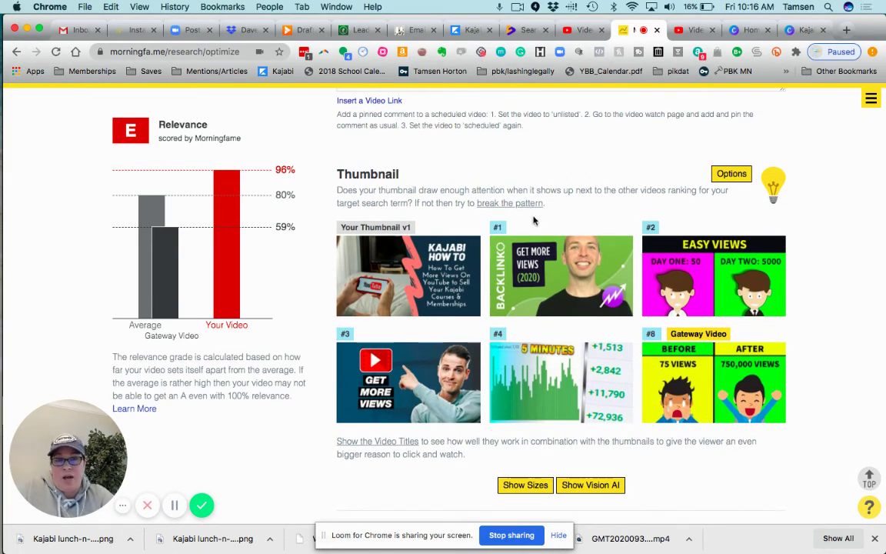
scroll(585, 153, up, 3)
scroll(569, 178, up, 2)
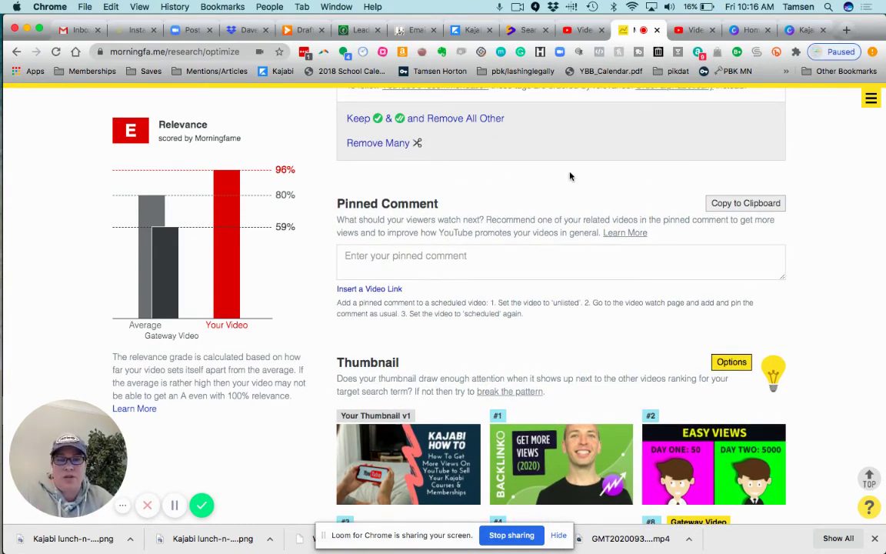
click(694, 30)
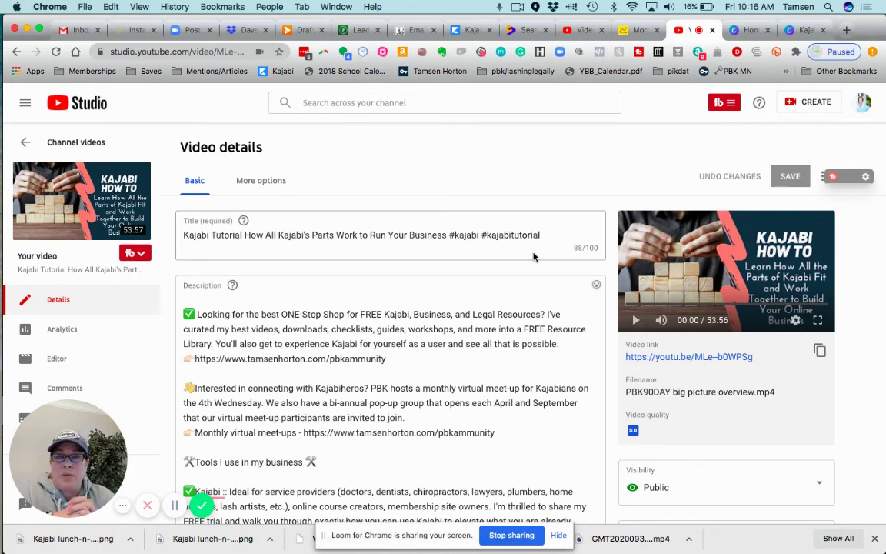
click(637, 31)
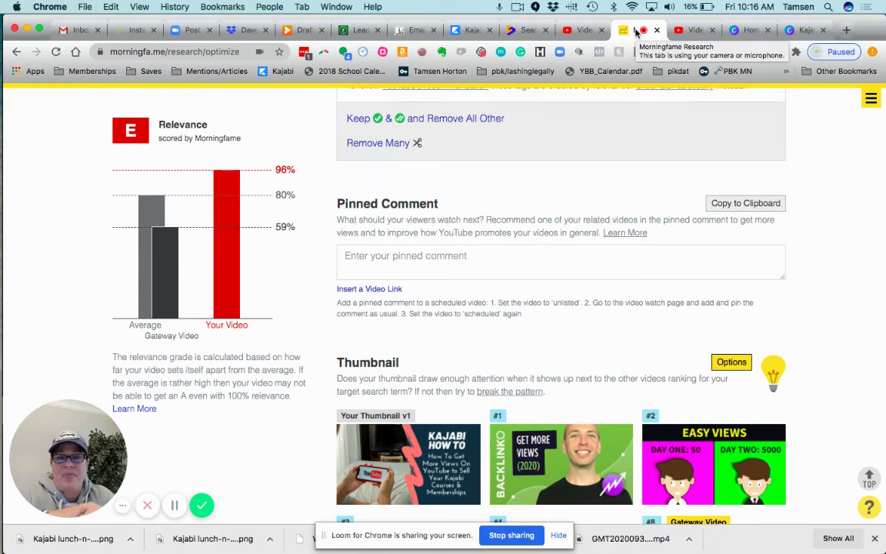
scroll(594, 185, up, 15)
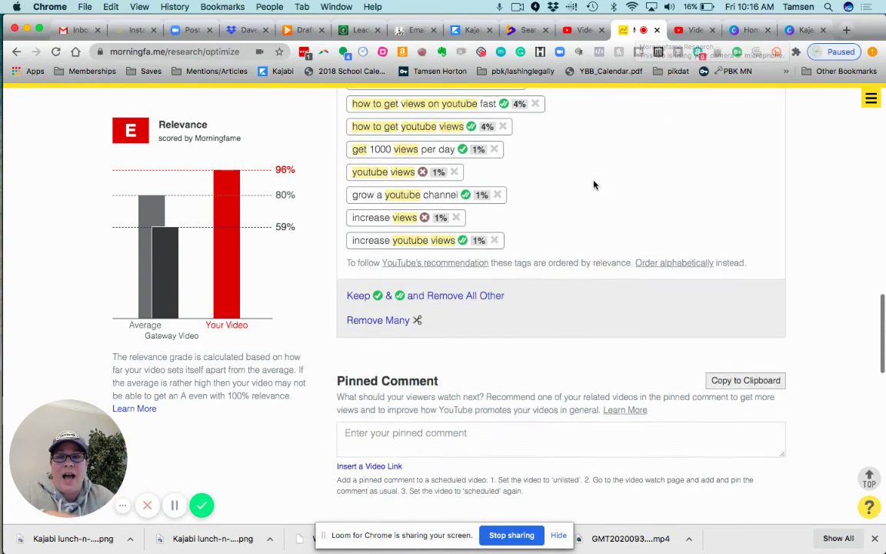
scroll(594, 184, up, 2)
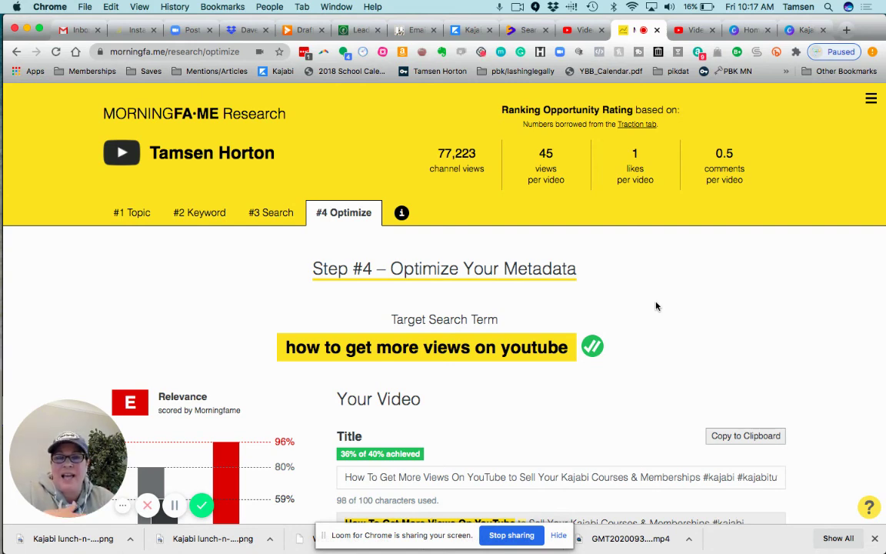
scroll(656, 306, down, 1)
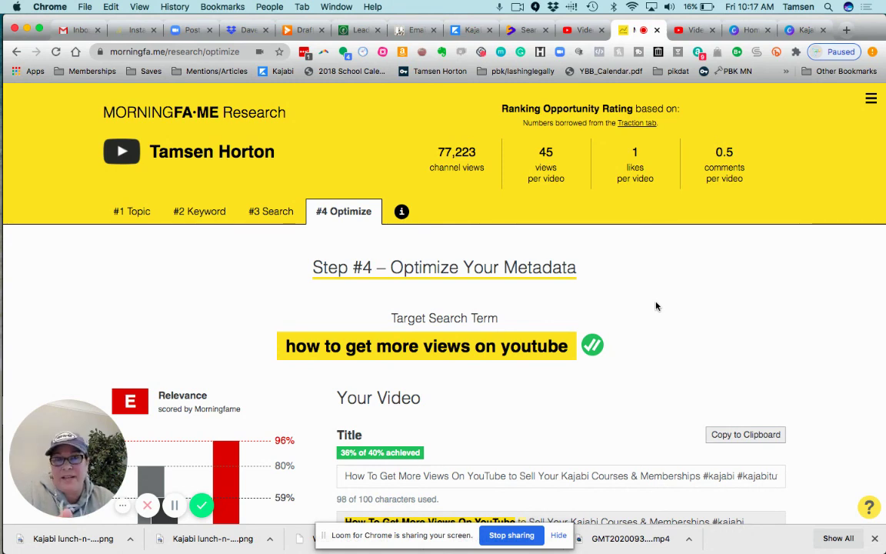
scroll(657, 306, down, 2)
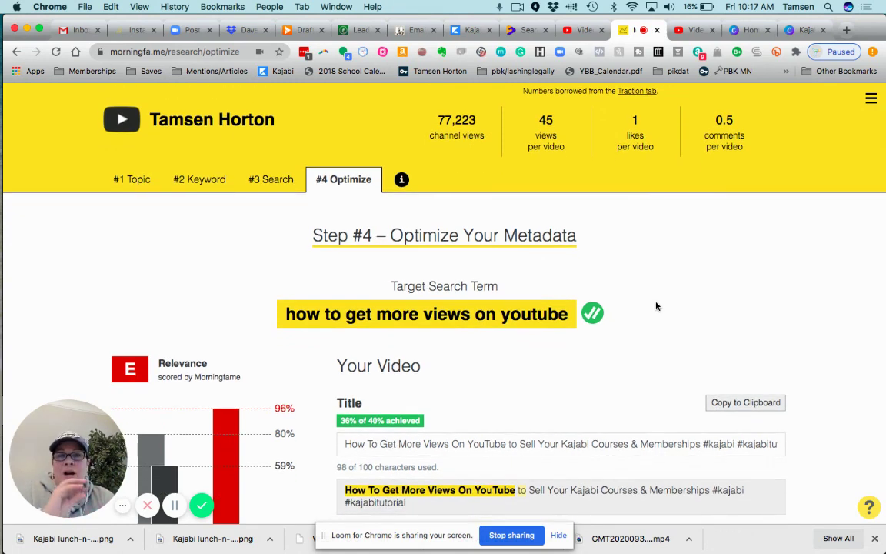